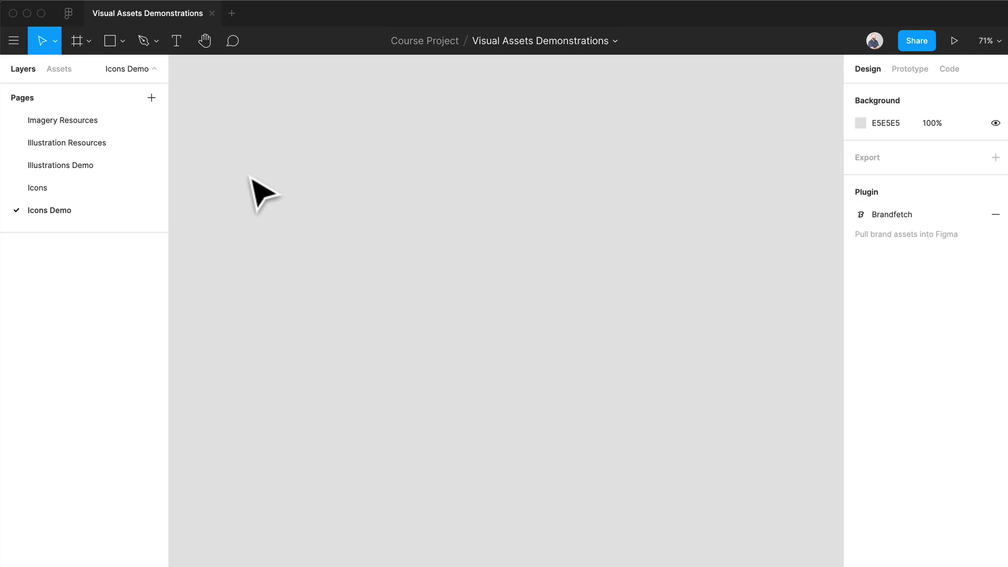
- Launch the Iconify plugin from the Plugins menu and browse its icon collections
{"action": "left_click", "coordinate": [406, 7]}
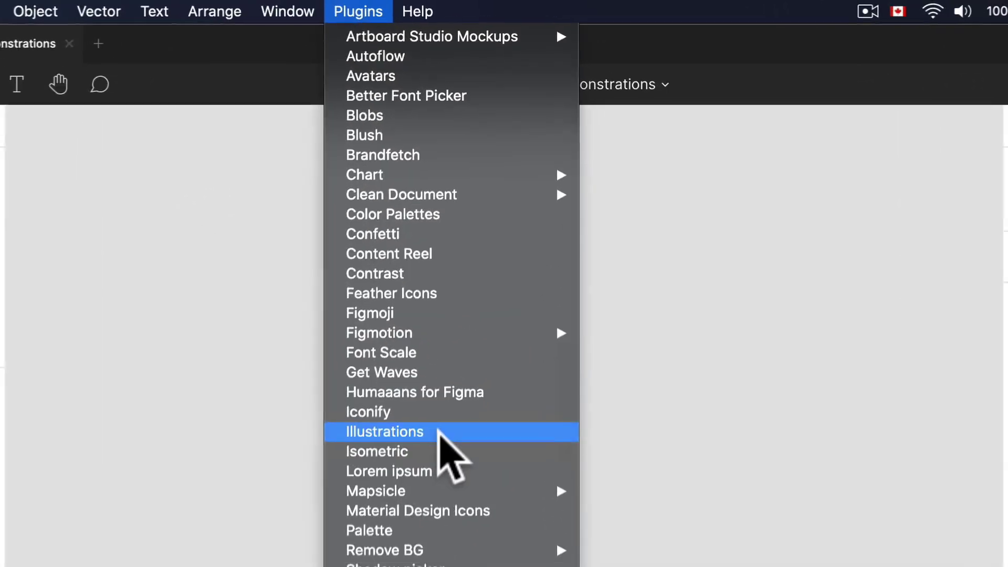
{"action": "left_click", "coordinate": [436, 412]}
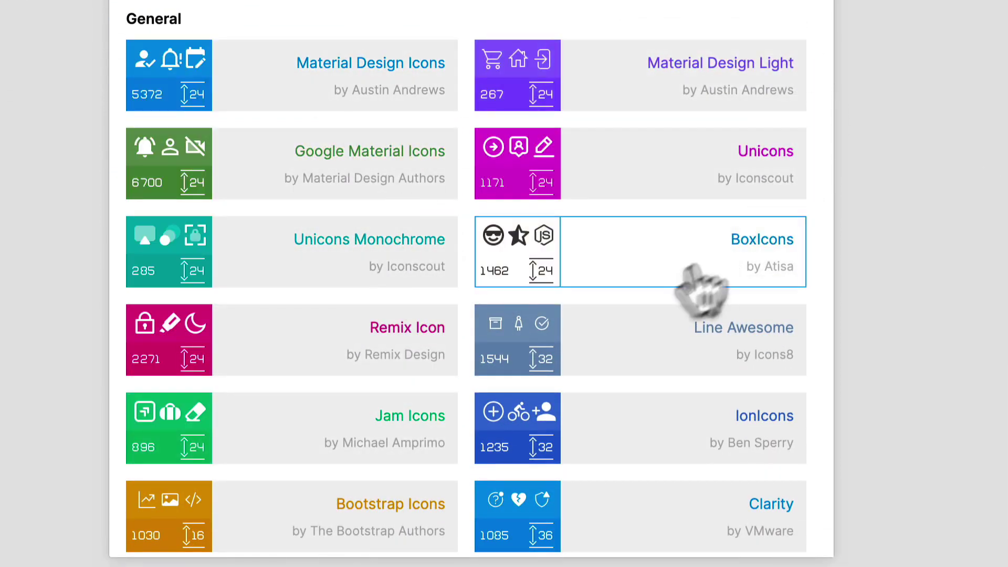
{"action": "scroll", "coordinate": [650, 325], "scroll_direction": "down", "scroll_amount": 5}
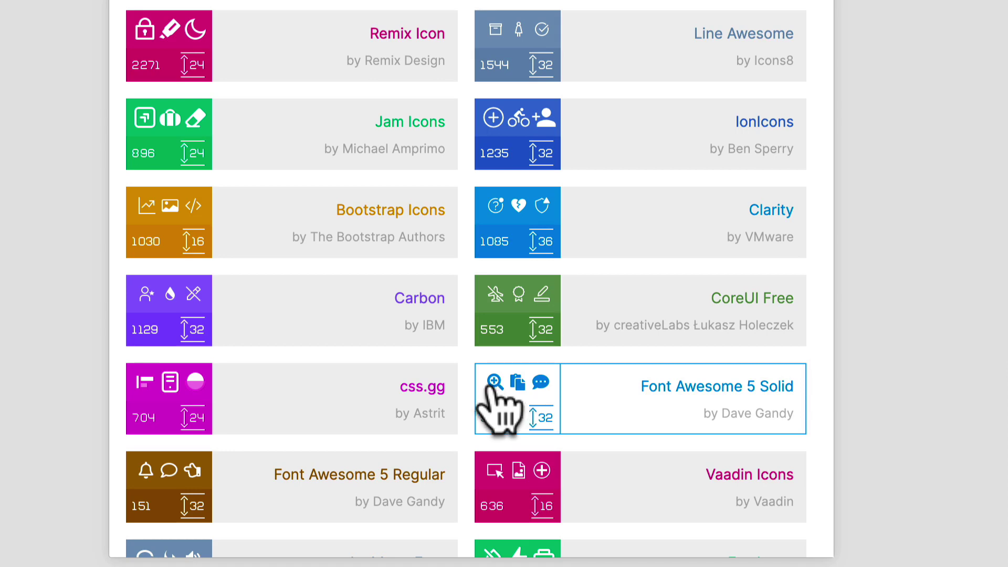
{"action": "scroll", "coordinate": [427, 191], "scroll_direction": "up", "scroll_amount": 8}
- Search Iconify for 'home', page through the results, and open ant-design:home-filled's details
{"action": "left_click", "coordinate": [308, 76]}
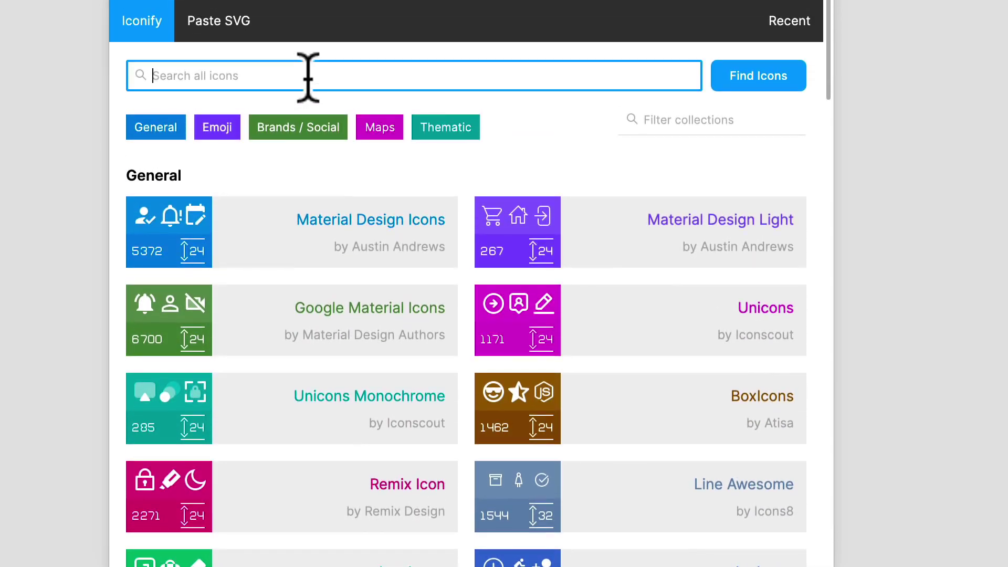
{"action": "type", "text": "home"}
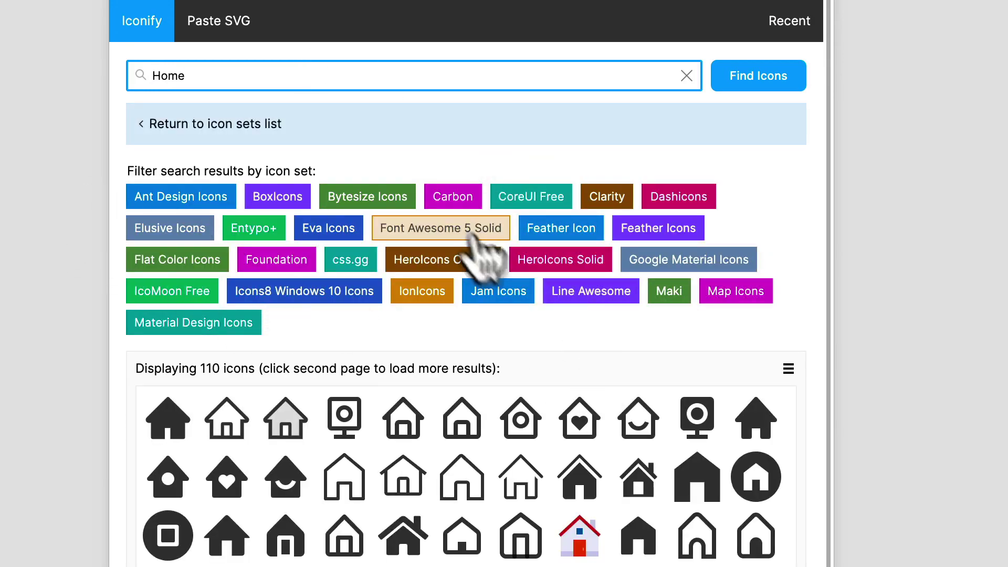
{"action": "scroll", "coordinate": [239, 246], "scroll_direction": "down", "scroll_amount": 4}
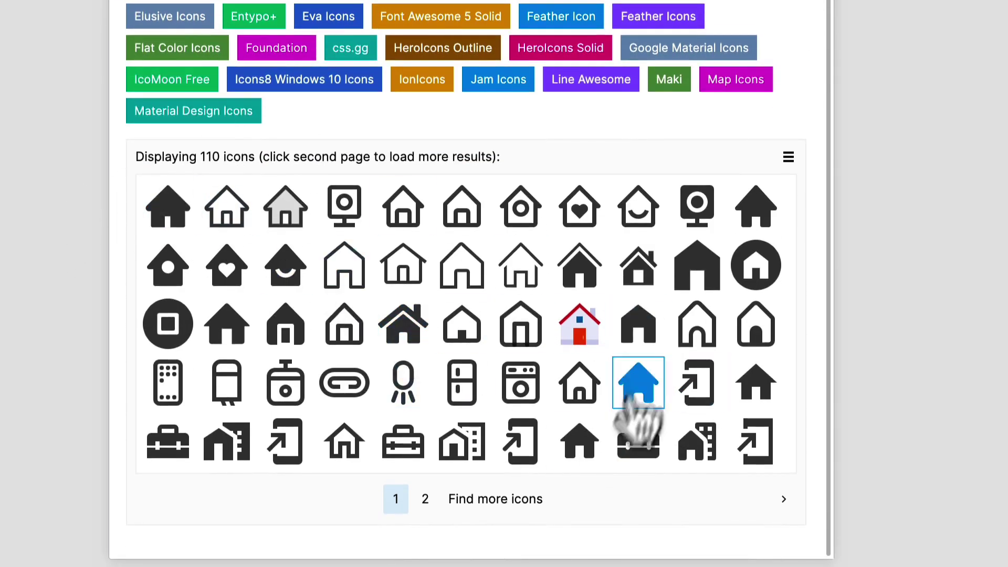
{"action": "left_click", "coordinate": [423, 508]}
{"action": "scroll", "coordinate": [412, 504], "scroll_direction": "down", "scroll_amount": 2}
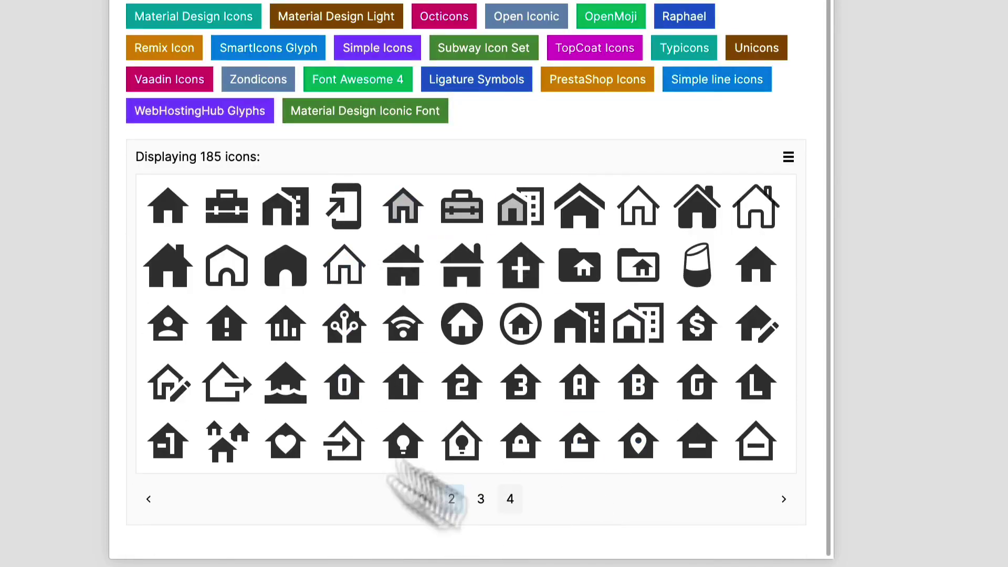
{"action": "left_click", "coordinate": [480, 502]}
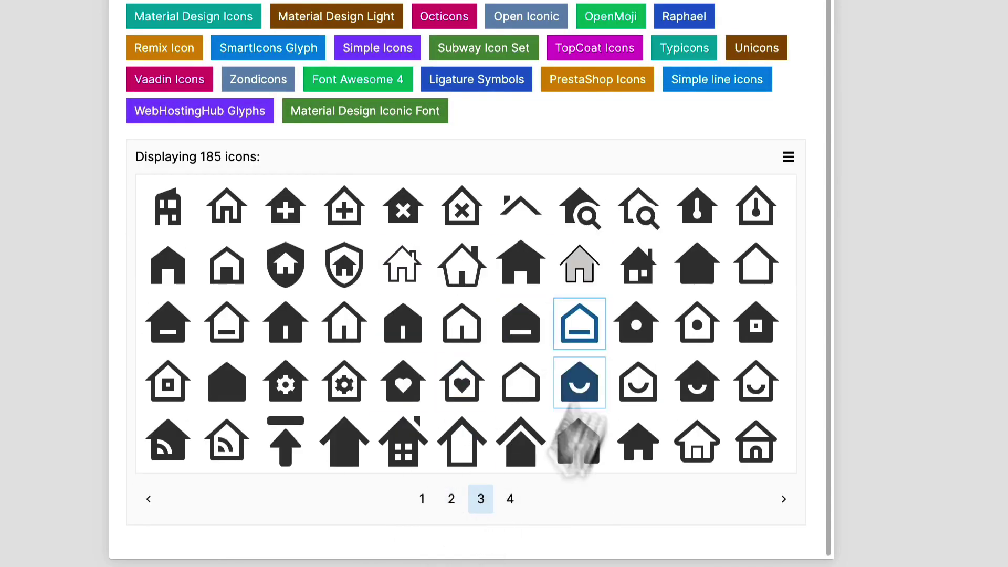
{"action": "left_click", "coordinate": [421, 502]}
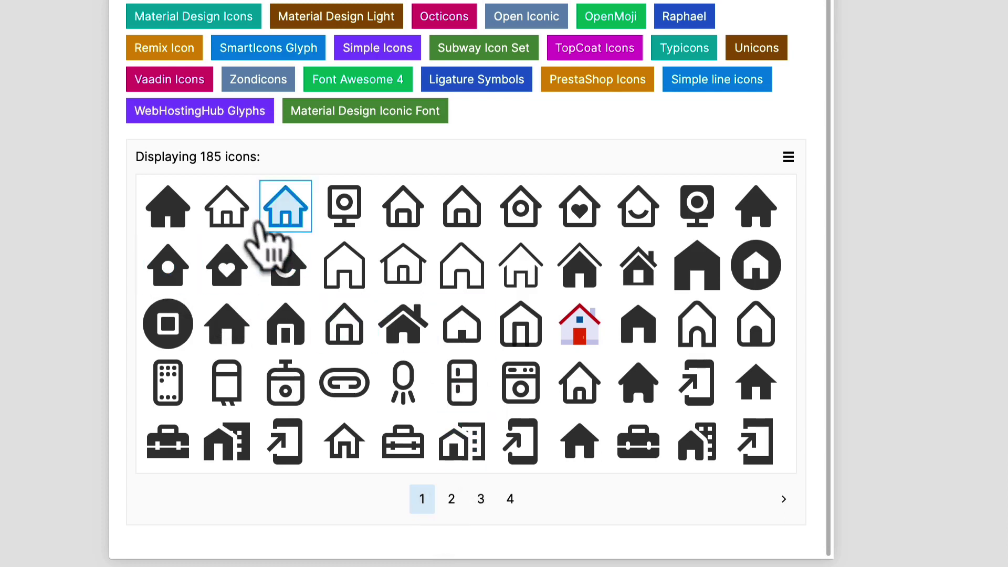
{"action": "left_click", "coordinate": [169, 209]}
{"action": "scroll", "coordinate": [157, 231], "scroll_direction": "down", "scroll_amount": 5}
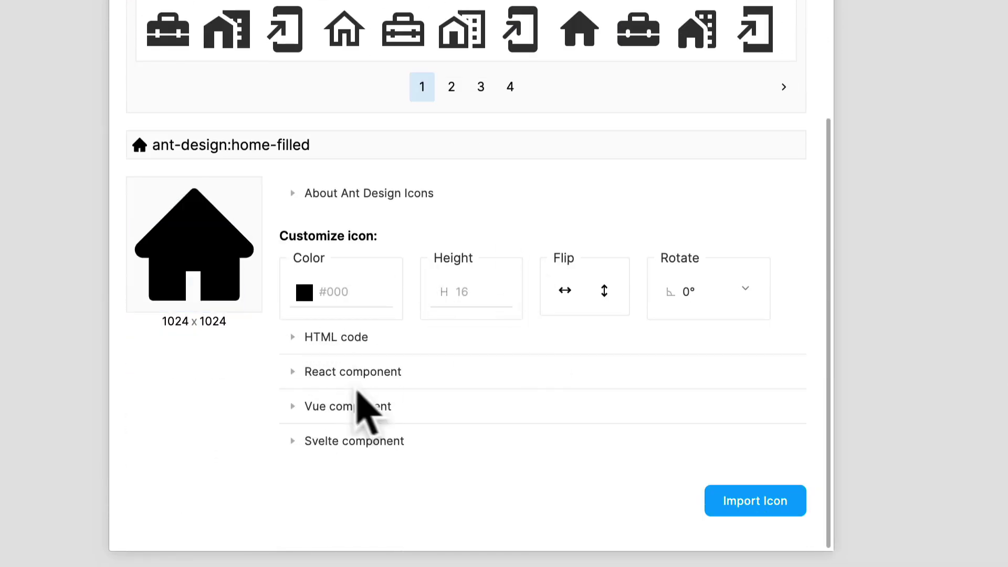
- Import ant-design:home-filled as a 16×16 frame and select its Vector layer
{"action": "left_click", "coordinate": [295, 338]}
{"action": "left_click", "coordinate": [299, 339]}
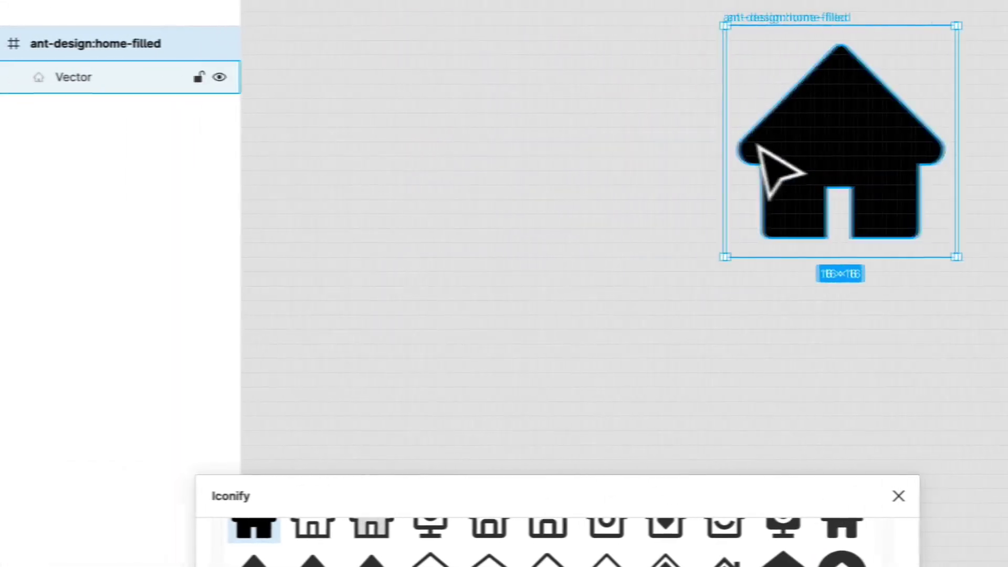
{"action": "left_click", "coordinate": [118, 87]}
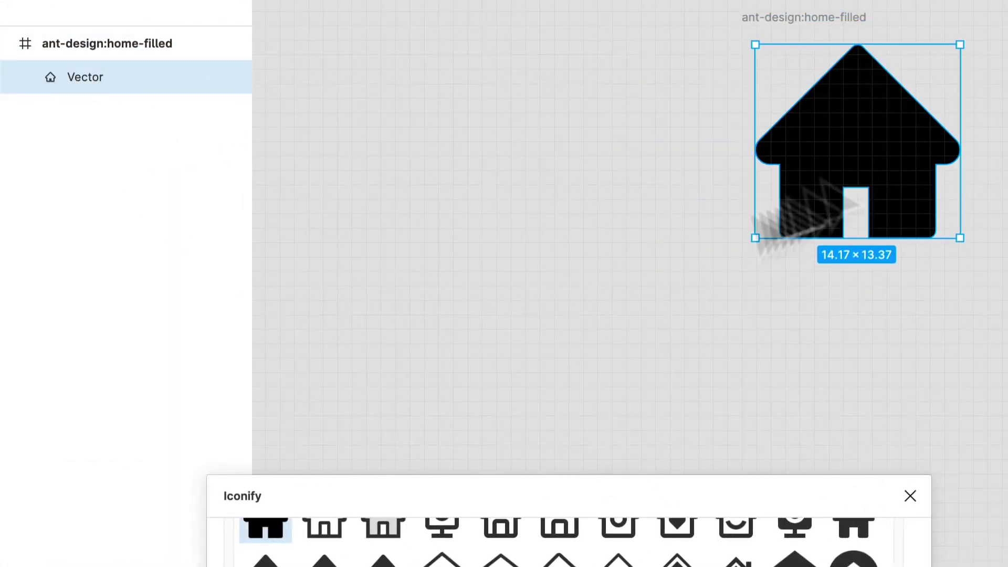
{"action": "scroll", "coordinate": [907, 191], "scroll_direction": "up", "scroll_amount": 5}
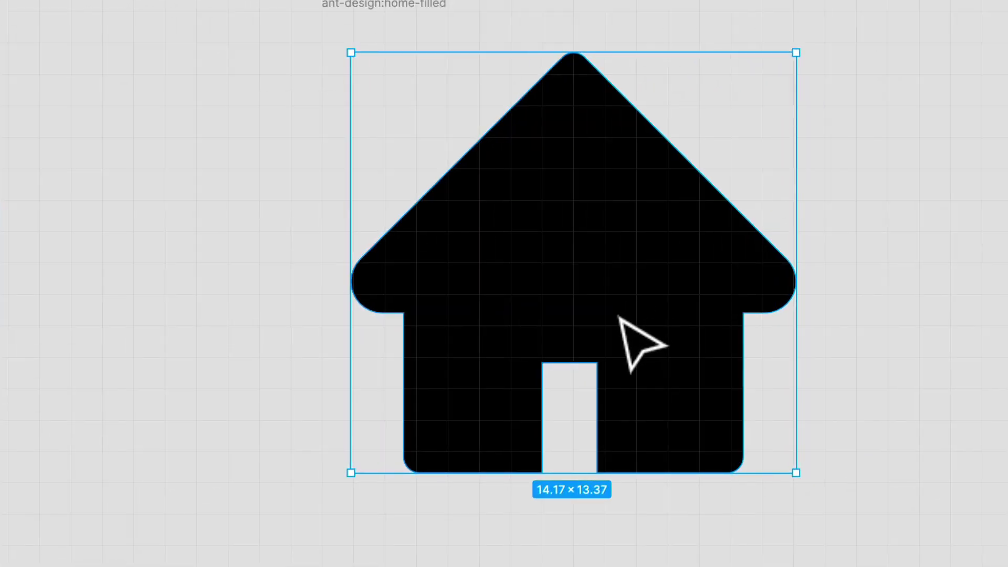
{"action": "scroll", "coordinate": [619, 315], "scroll_direction": "down", "scroll_amount": 3}
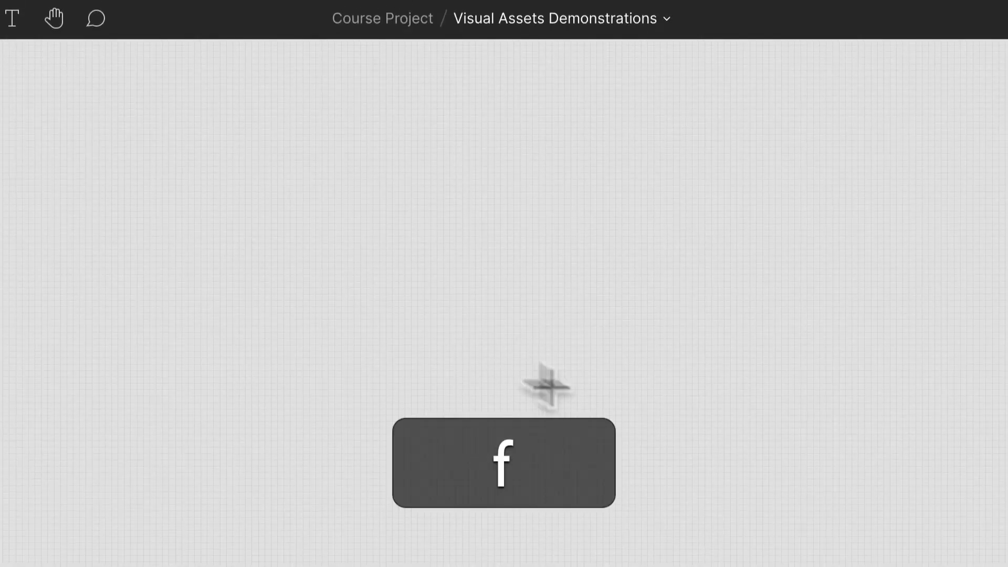
- Create a 375×812 iPhone 11 Pro / X frame, discarding a stray square frame
{"action": "left_click", "coordinate": [530, 191]}
{"action": "scroll", "coordinate": [565, 292], "scroll_direction": "down", "scroll_amount": 5}
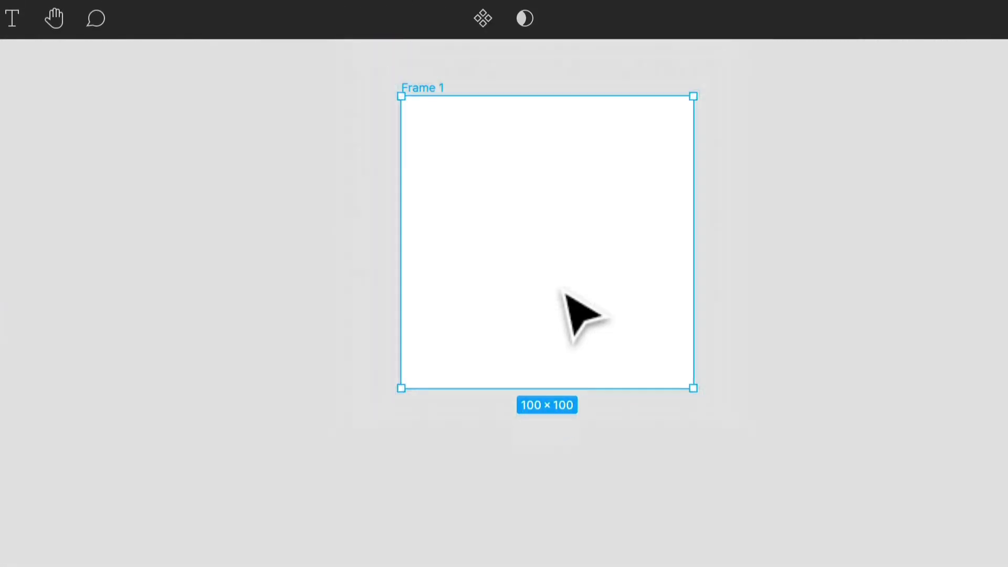
{"action": "scroll", "coordinate": [578, 315], "scroll_direction": "up", "scroll_amount": 3}
{"action": "key", "text": "Delete"}
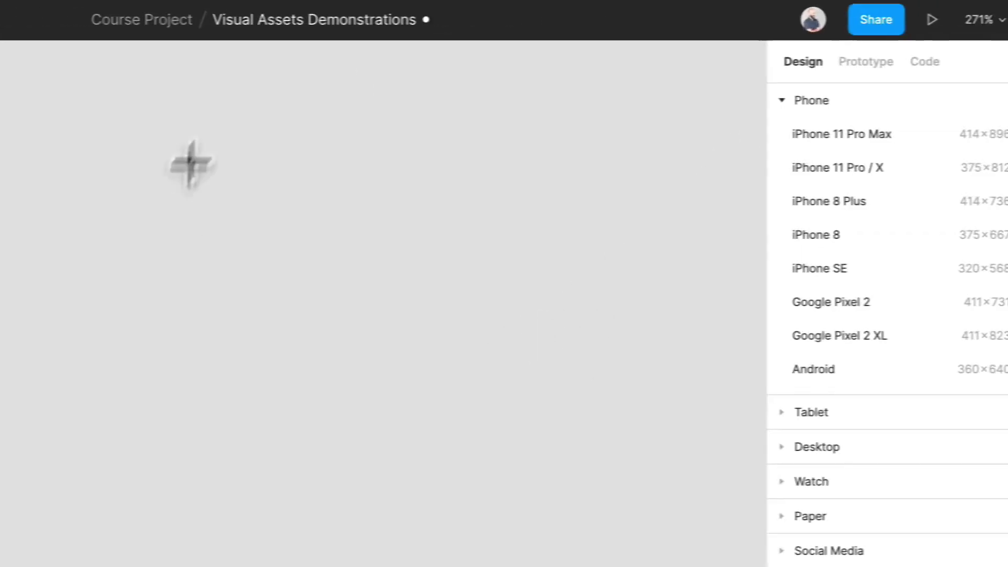
{"action": "left_click", "coordinate": [832, 169]}
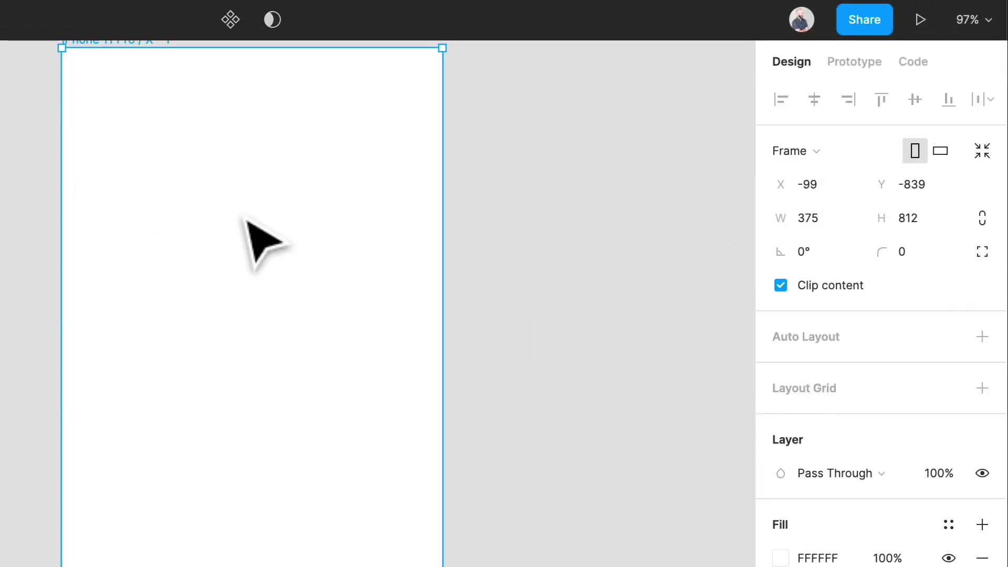
{"action": "scroll", "coordinate": [259, 239], "scroll_direction": "down", "scroll_amount": 2}
{"action": "scroll", "coordinate": [294, 247], "scroll_direction": "down", "scroll_amount": 2}
{"action": "left_click", "coordinate": [533, 370]}
{"action": "scroll", "coordinate": [531, 367], "scroll_direction": "down", "scroll_amount": 3}
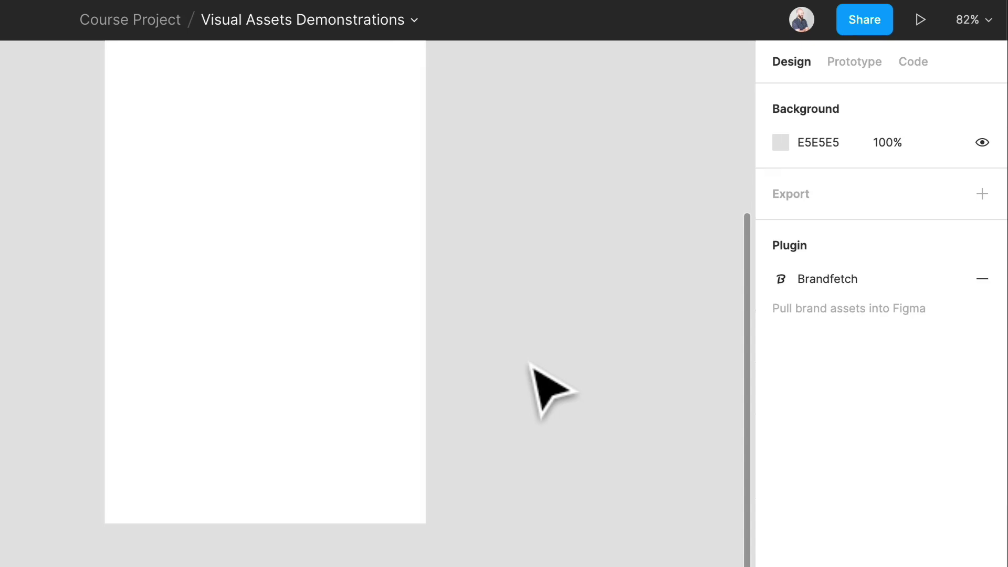
- Draw a 375×92 frame across the bottom of the phone frame at Y 720
{"action": "key", "text": "f"}
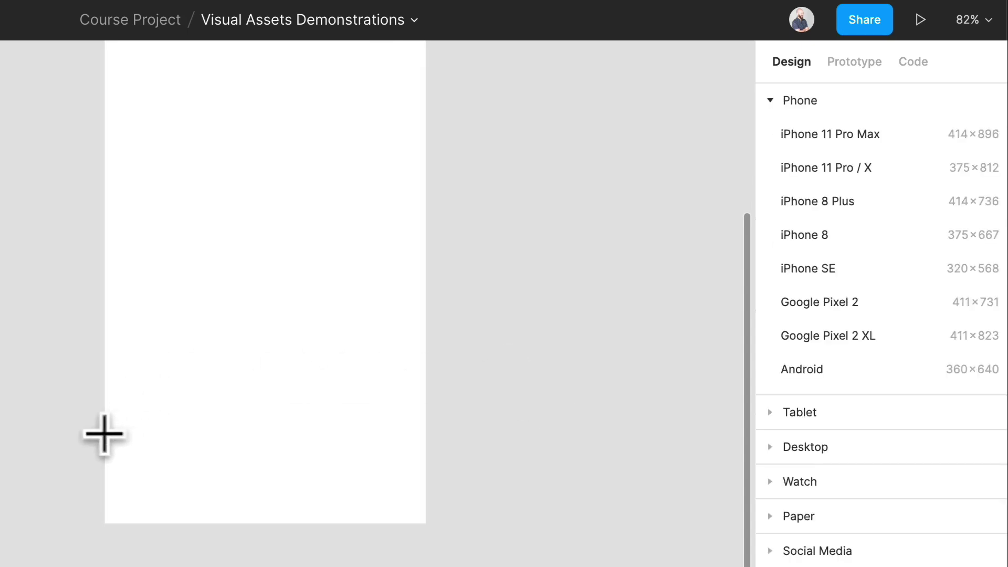
{"action": "left_click_drag", "start_coordinate": [104, 432], "coordinate": [425, 525]}
{"action": "left_click_drag", "start_coordinate": [372, 433], "coordinate": [366, 445]}
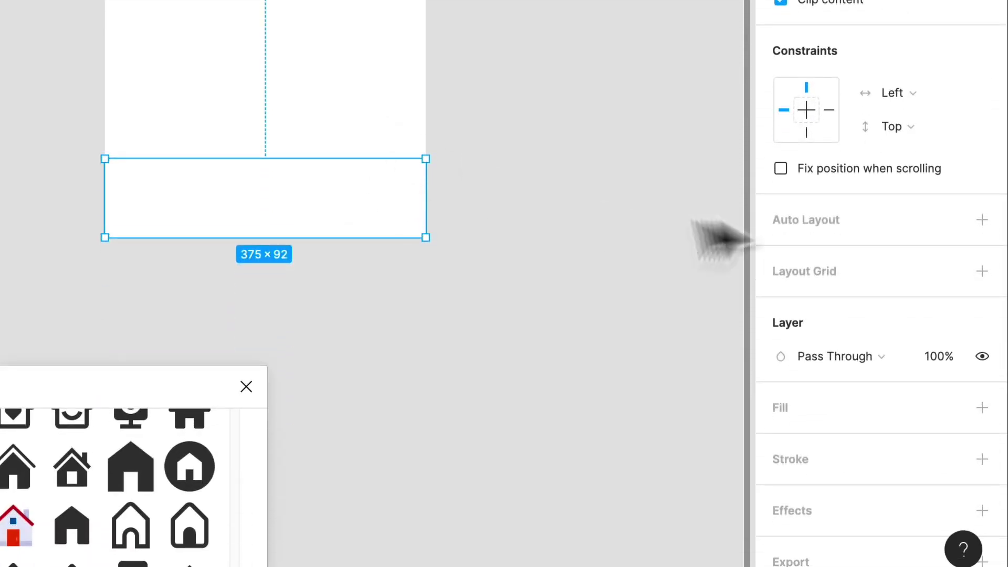
- Add a layout grid to the bottom bar set to 4 columns
{"action": "left_click", "coordinate": [982, 271]}
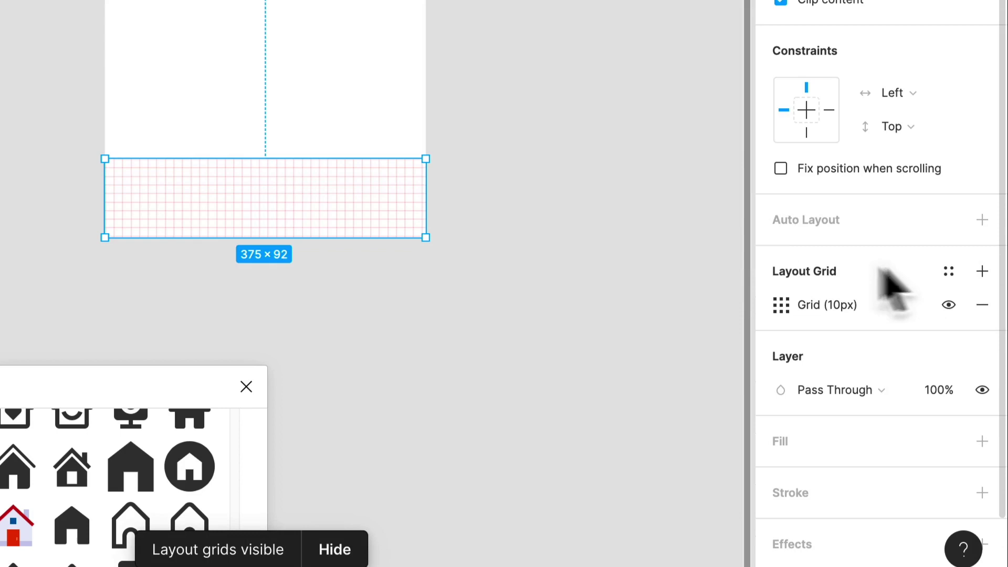
{"action": "left_click", "coordinate": [781, 305]}
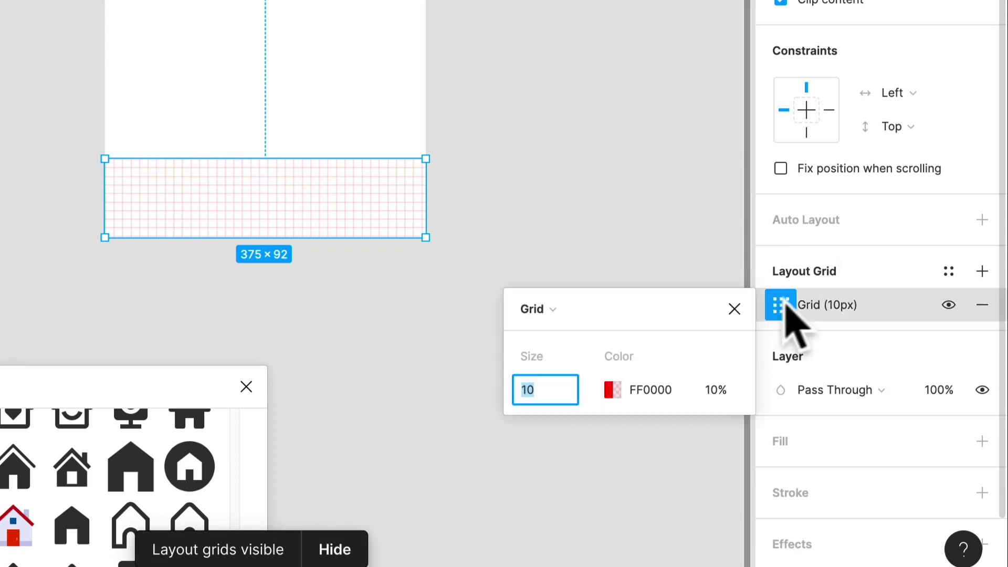
{"action": "left_click", "coordinate": [559, 311]}
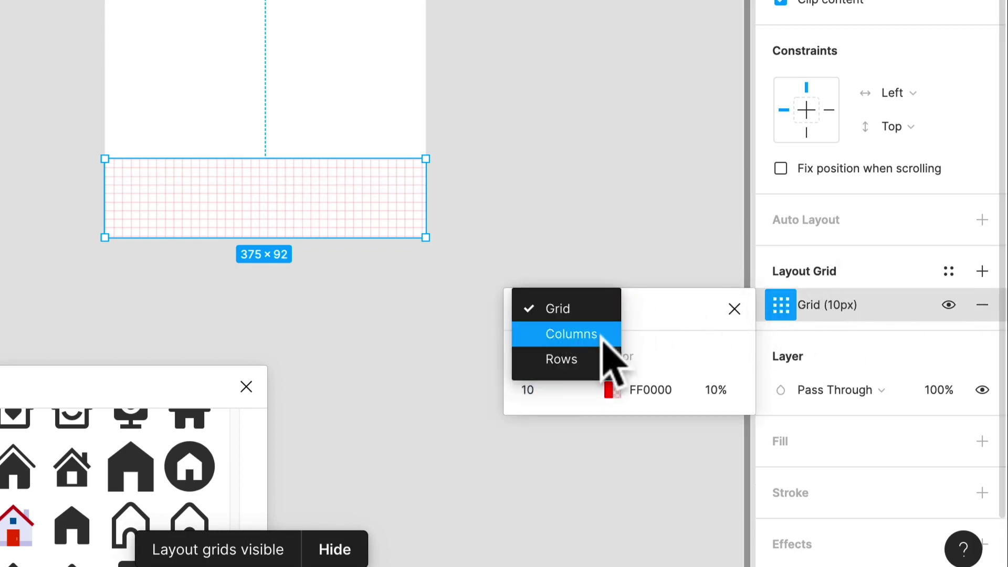
{"action": "left_click", "coordinate": [533, 333]}
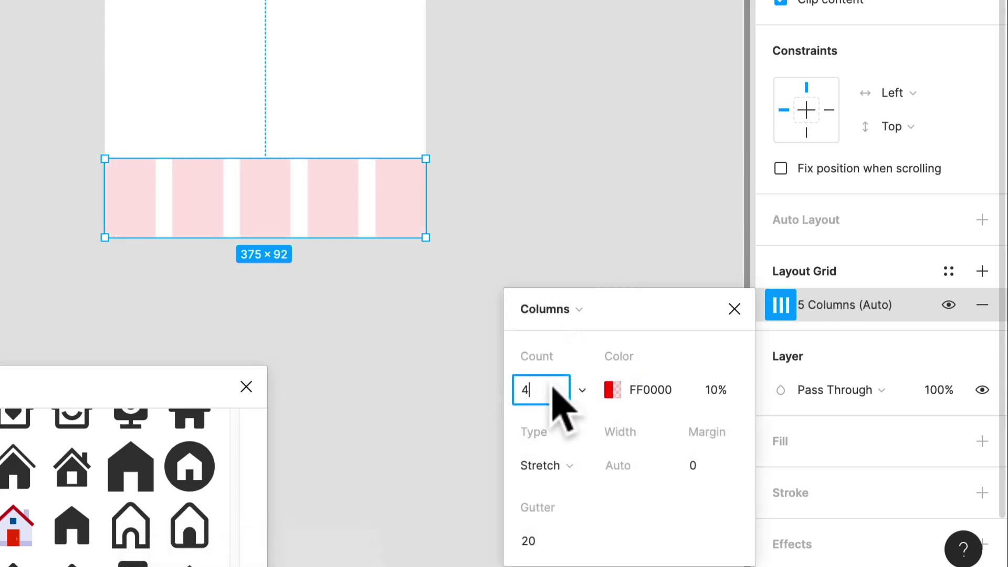
{"action": "key", "text": "Return"}
- Set the column grid's gutter to 16 and margin to 24
{"action": "left_click", "coordinate": [548, 543]}
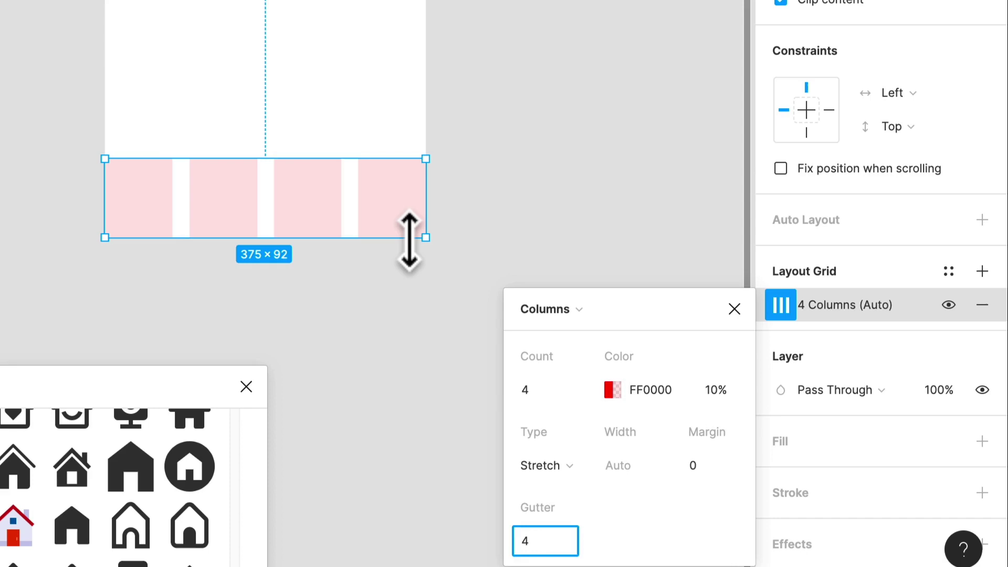
{"action": "key", "text": "Return"}
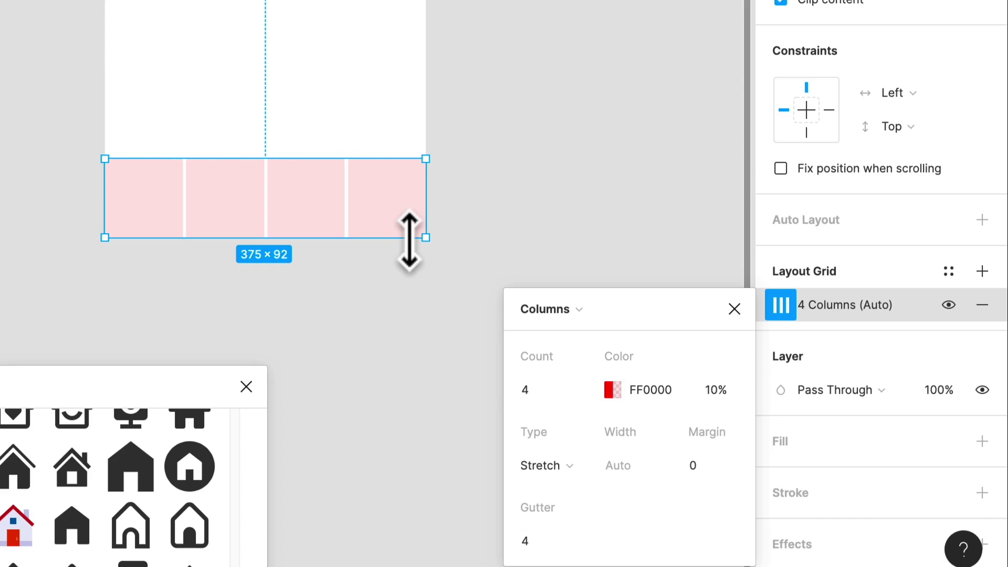
{"action": "left_click", "coordinate": [540, 551]}
{"action": "type", "text": "16"}
{"action": "key", "text": "Return"}
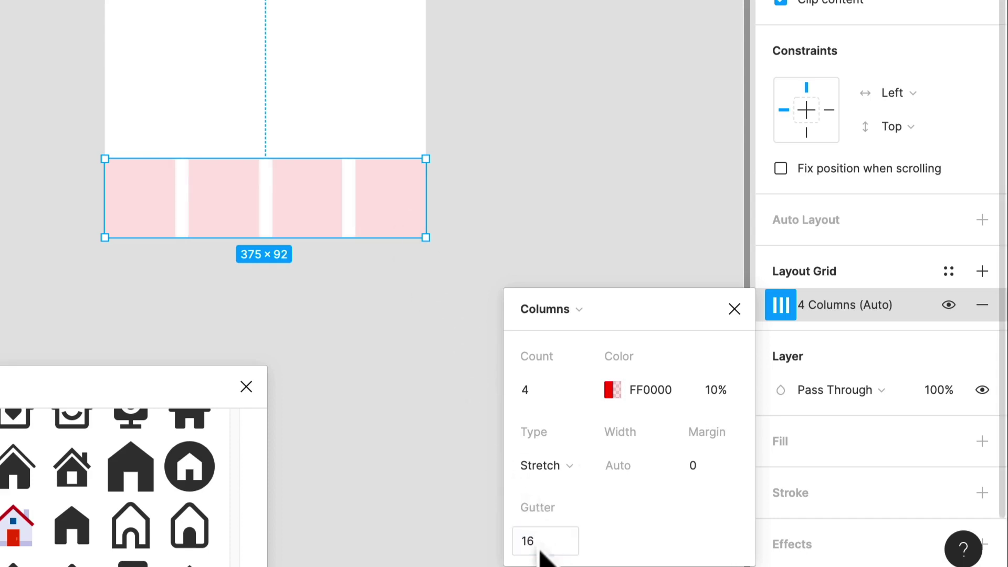
{"action": "left_click", "coordinate": [715, 458]}
{"action": "type", "text": "24"}
{"action": "key", "text": "Return"}
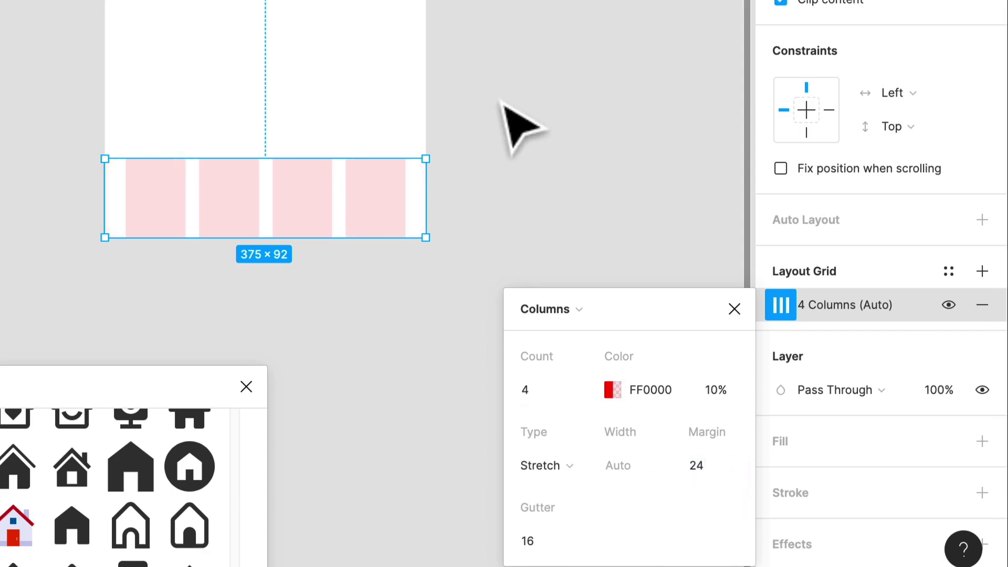
{"action": "left_click", "coordinate": [503, 105]}
{"action": "left_click", "coordinate": [382, 198]}
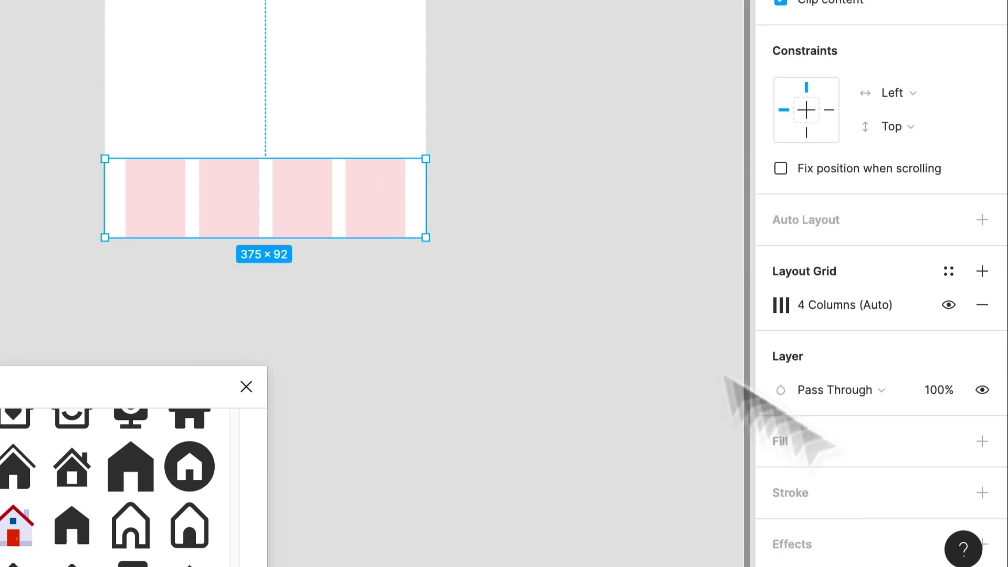
- Add a drop shadow to the bar with blur 30 and Y offset -10
{"action": "scroll", "coordinate": [900, 483], "scroll_direction": "down", "scroll_amount": 2}
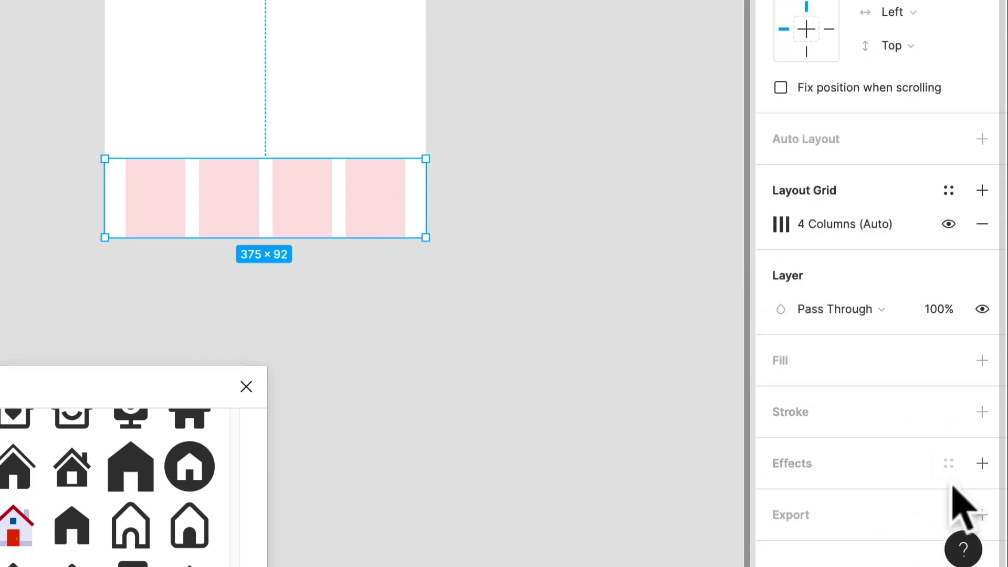
{"action": "left_click", "coordinate": [982, 463]}
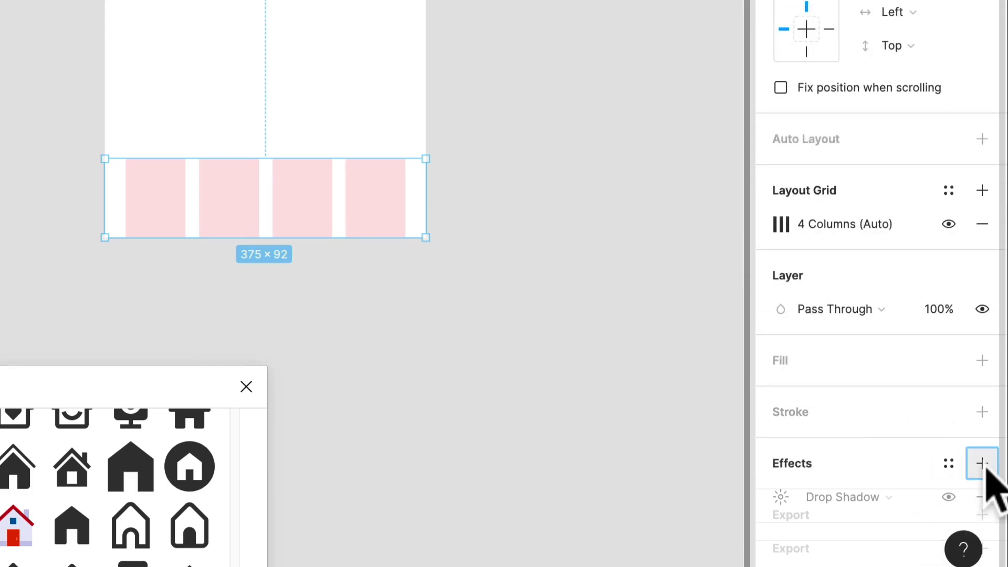
{"action": "left_click", "coordinate": [780, 496]}
{"action": "left_click", "coordinate": [625, 553]}
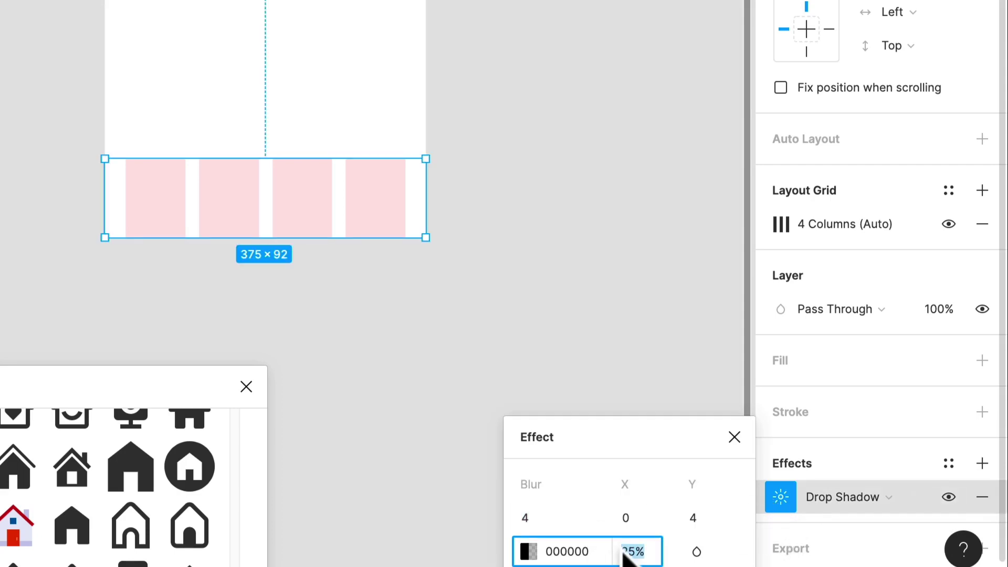
{"action": "left_click", "coordinate": [566, 521]}
{"action": "type", "text": "3"}
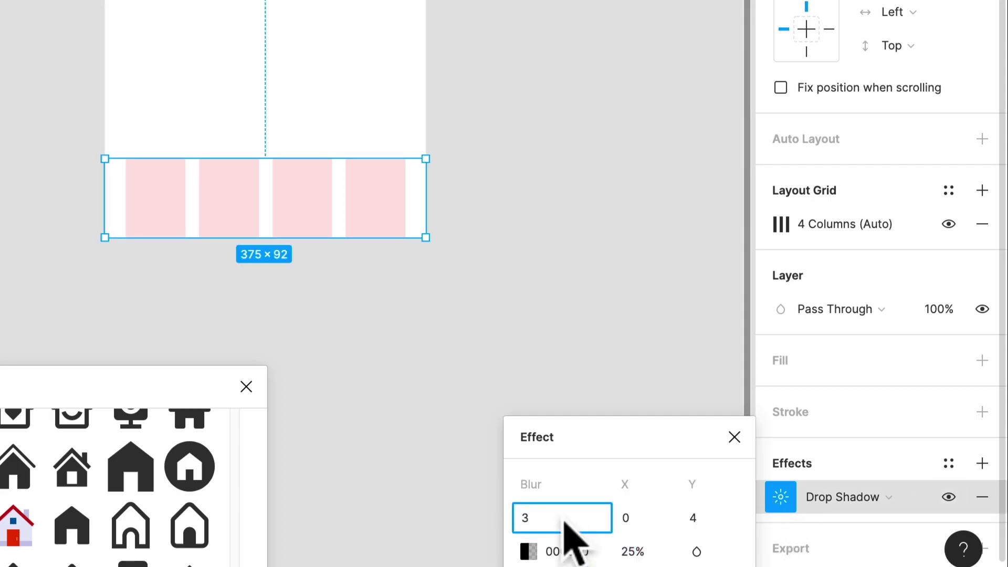
{"action": "type", "text": "0"}
{"action": "key", "text": "Return"}
{"action": "left_click", "coordinate": [675, 516]}
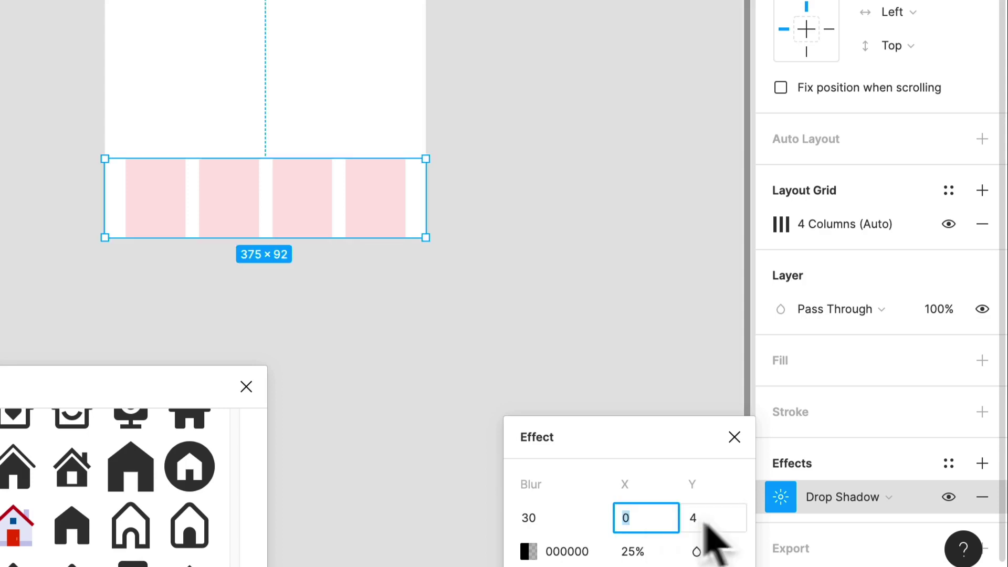
{"action": "left_click", "coordinate": [715, 523]}
{"action": "type", "text": "-10"}
{"action": "key", "text": "Return"}
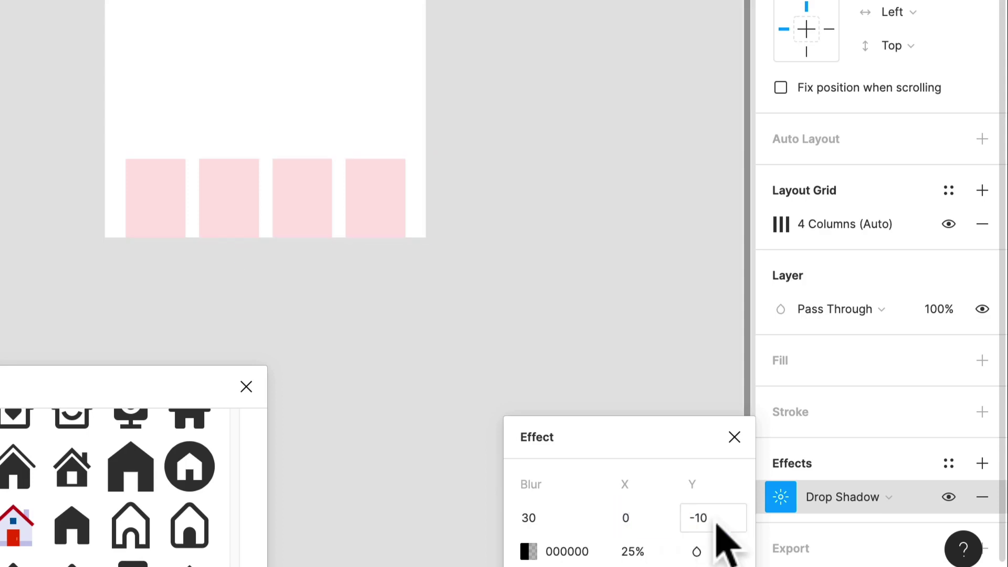
{"action": "left_click", "coordinate": [615, 245]}
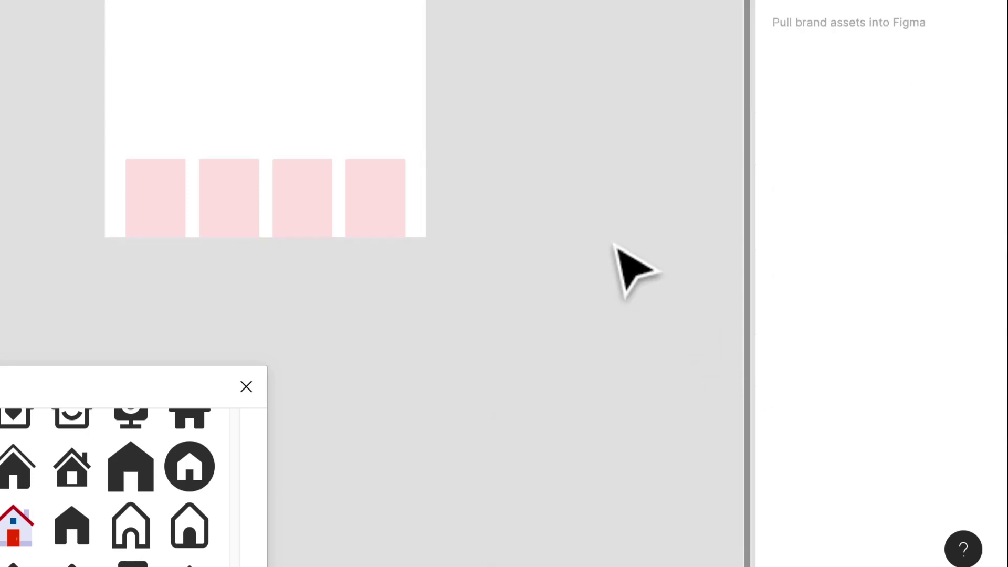
- Give the bar a white FFFFFF fill, set shadow opacity to 5%, and hide layout grids
{"action": "left_click", "coordinate": [383, 229]}
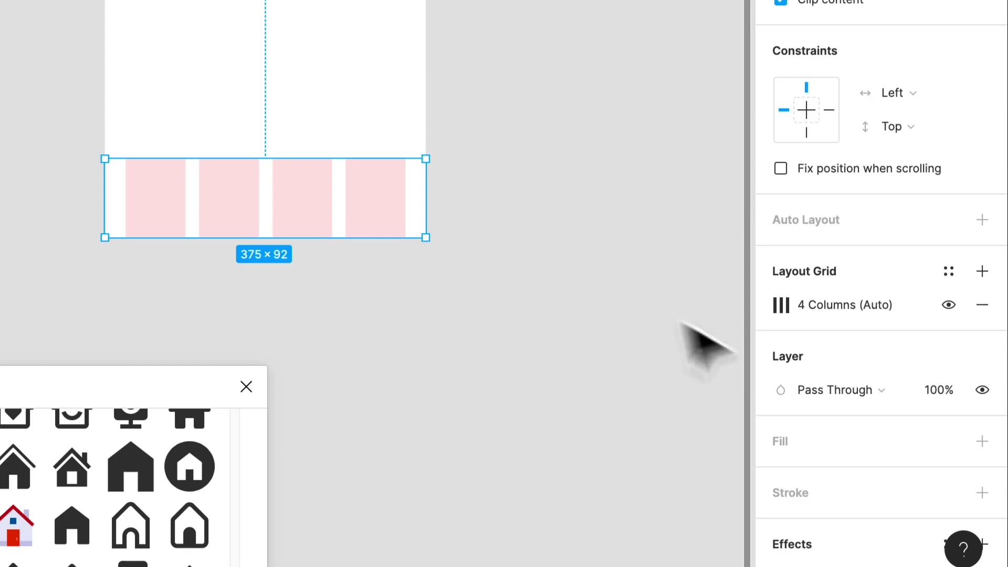
{"action": "left_click", "coordinate": [981, 441]}
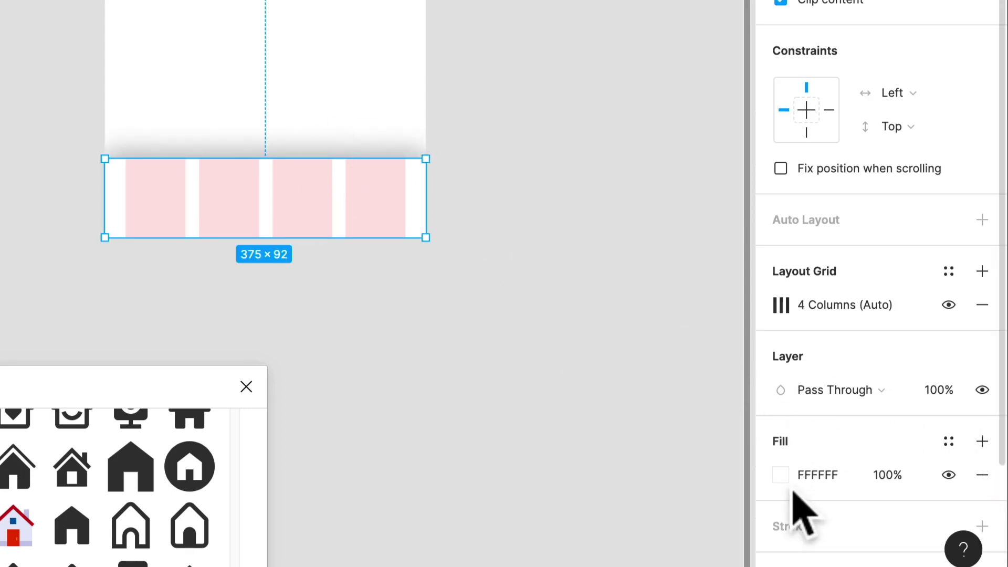
{"action": "scroll", "coordinate": [794, 504], "scroll_direction": "down", "scroll_amount": 3}
{"action": "left_click", "coordinate": [780, 463]}
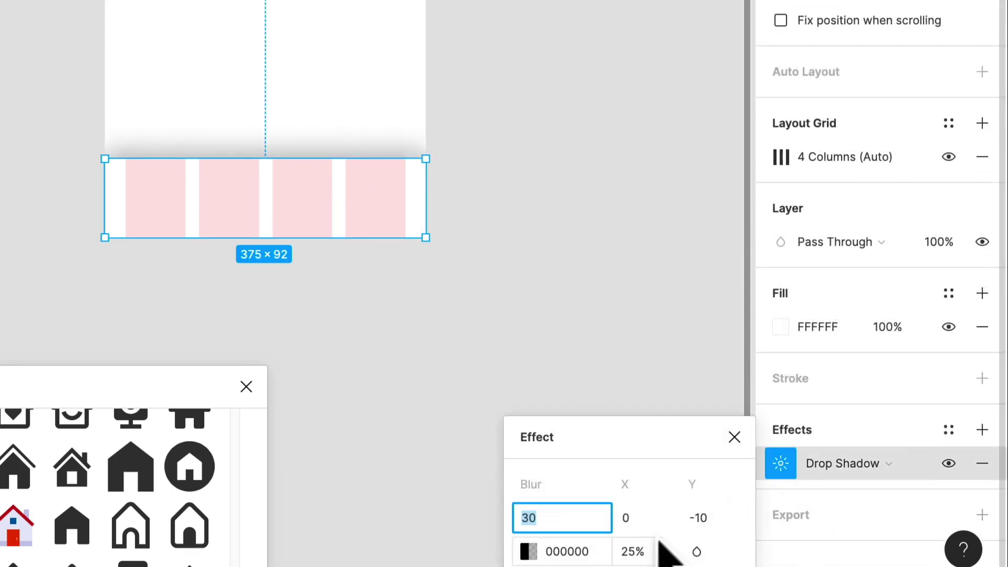
{"action": "left_click", "coordinate": [632, 551]}
{"action": "key", "text": "Return"}
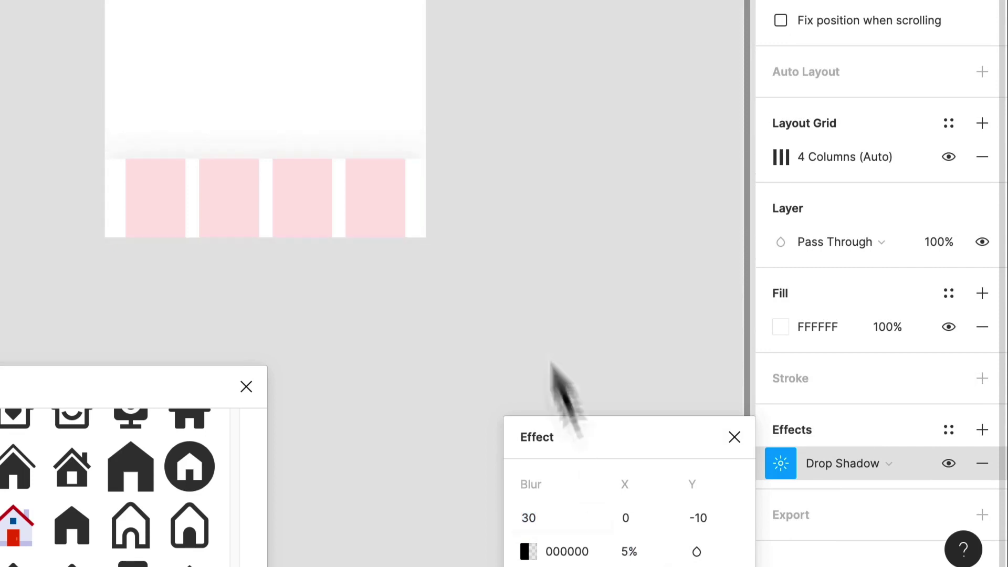
{"action": "left_click", "coordinate": [534, 229]}
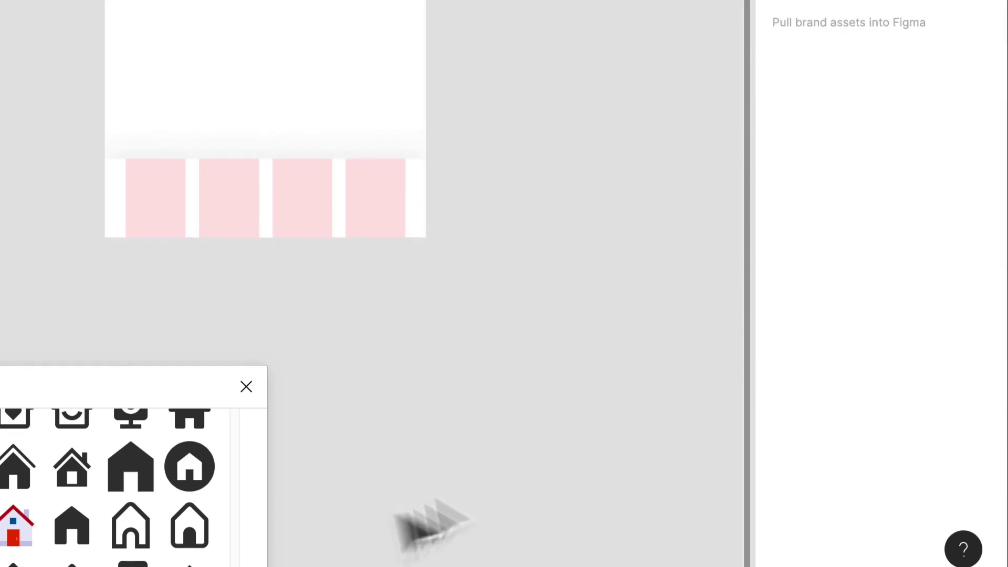
{"action": "key", "text": "ctrl"}
{"action": "key", "text": "ctrl+g"}
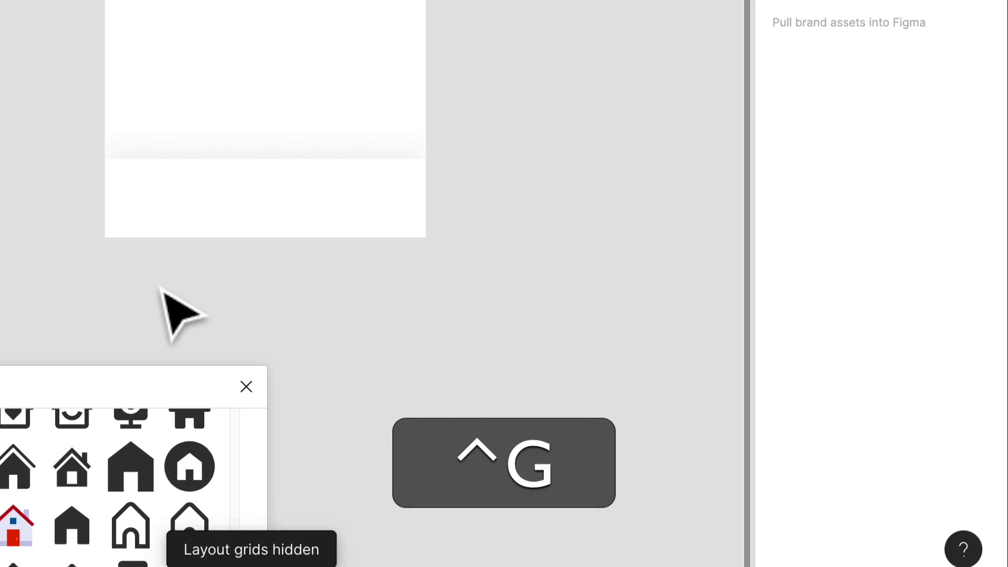
- Toggle the layout grids, reset the Iconify search, and move the plugin window aside
{"action": "key", "text": "ctrl+g"}
{"action": "key", "text": "ctrl+g"}
{"action": "key", "text": "ctrl+g"}
{"action": "key", "text": "ctrl+g"}
{"action": "key", "text": "ctrl+g"}
{"action": "scroll", "coordinate": [472, 165], "scroll_direction": "left", "scroll_amount": 3}
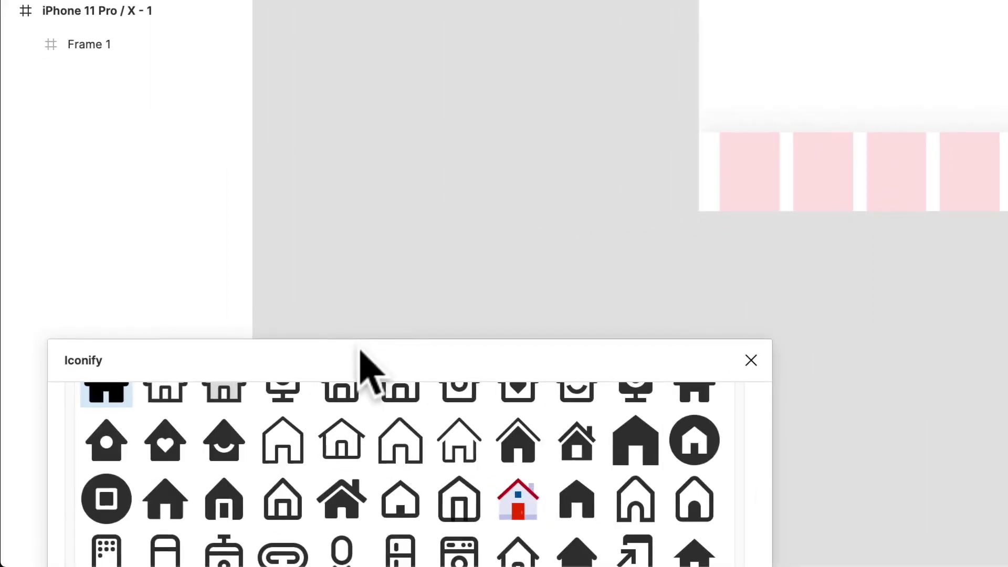
{"action": "scroll", "coordinate": [428, 224], "scroll_direction": "up", "scroll_amount": 15}
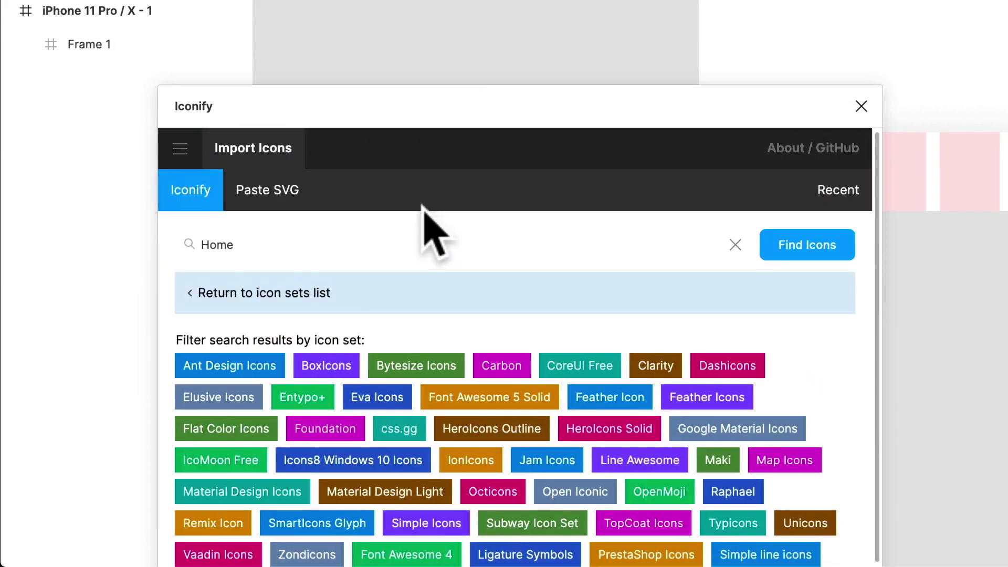
{"action": "scroll", "coordinate": [399, 224], "scroll_direction": "down", "scroll_amount": 2}
{"action": "left_click", "coordinate": [735, 153]}
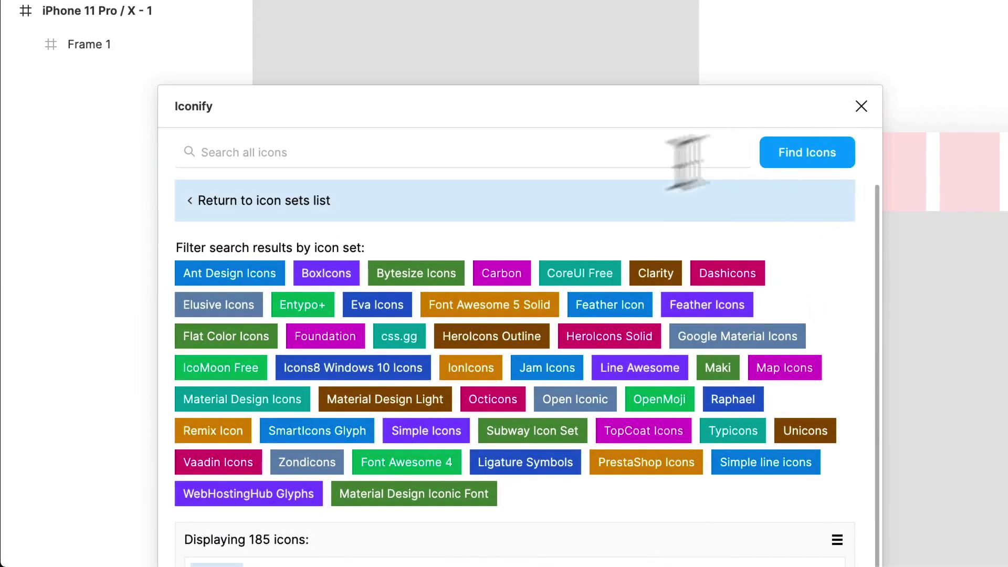
{"action": "scroll", "coordinate": [687, 163], "scroll_direction": "up", "scroll_amount": 3}
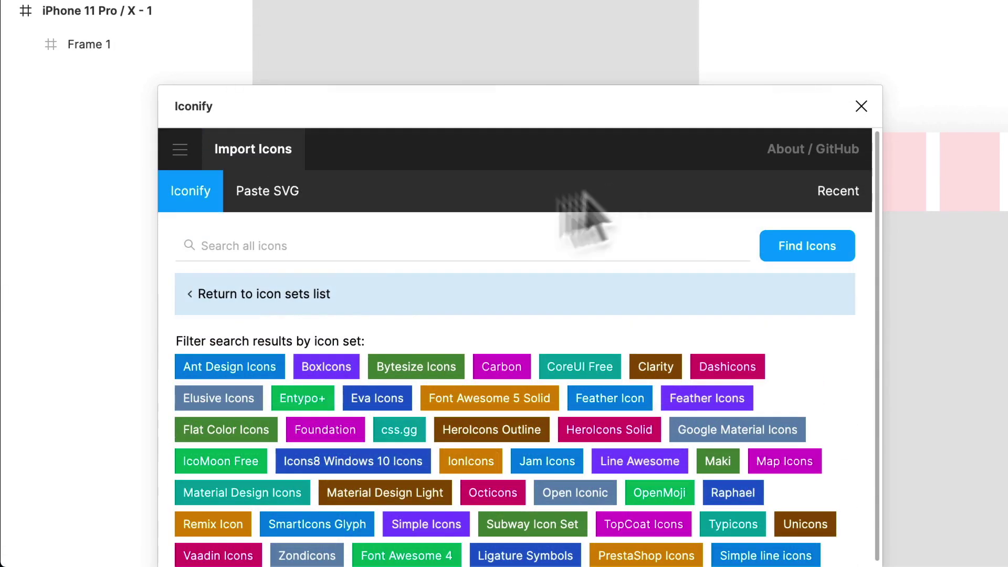
{"action": "left_click", "coordinate": [181, 153]}
{"action": "left_click", "coordinate": [239, 161]}
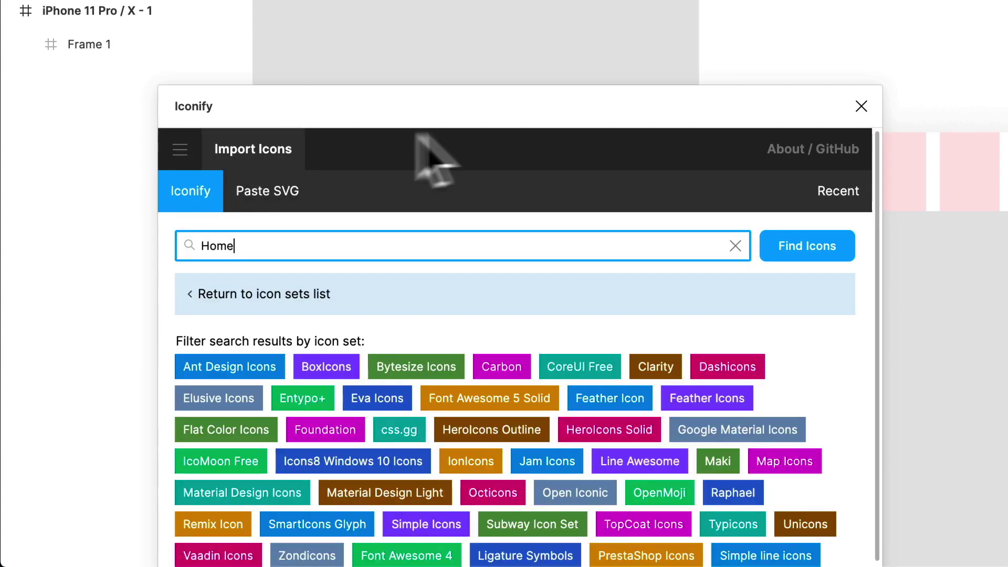
{"action": "left_click_drag", "start_coordinate": [488, 118], "coordinate": [592, 0]}
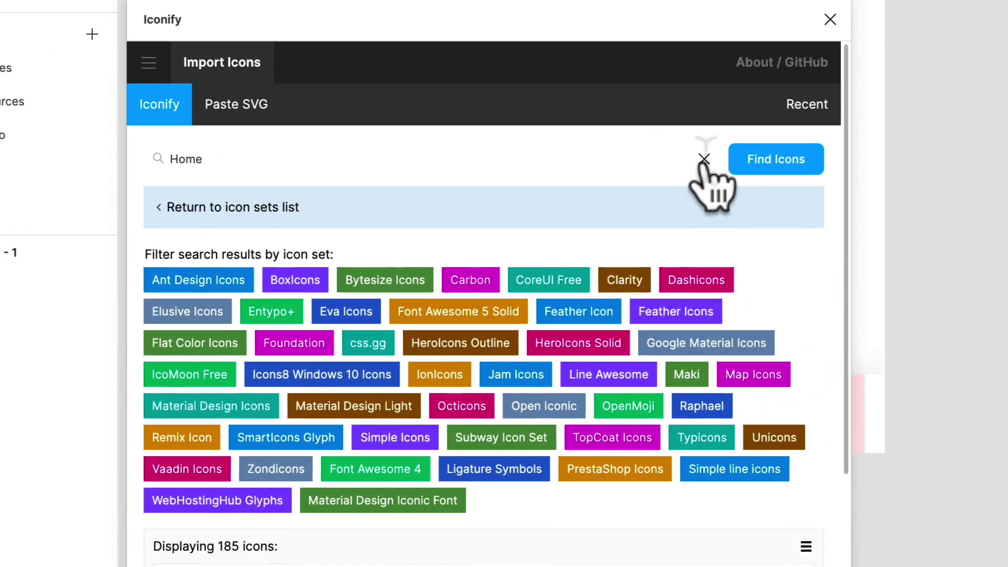
{"action": "left_click", "coordinate": [703, 157]}
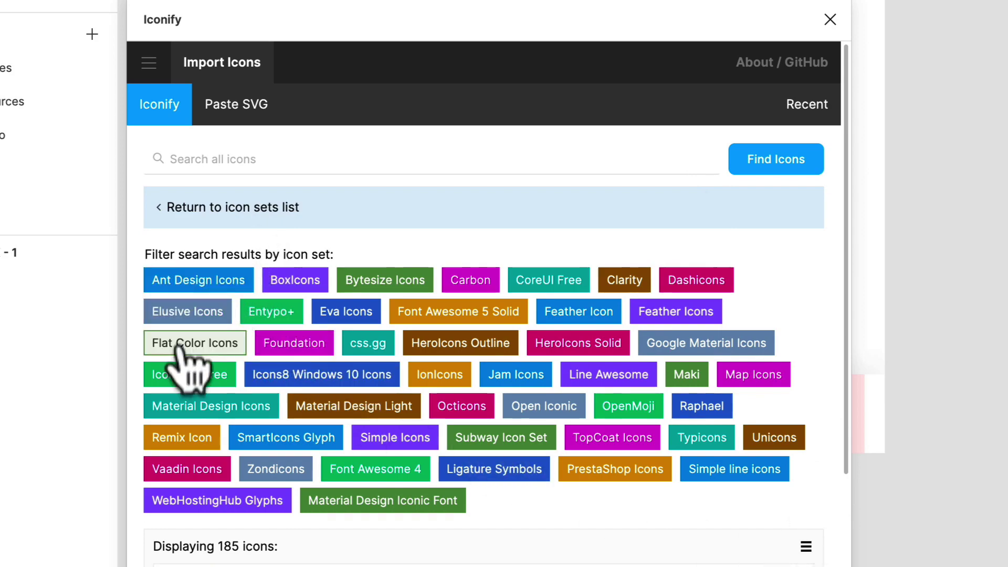
- Filter the 'Home' search to Material Design Icons, listing 53 results
{"action": "left_click", "coordinate": [258, 414]}
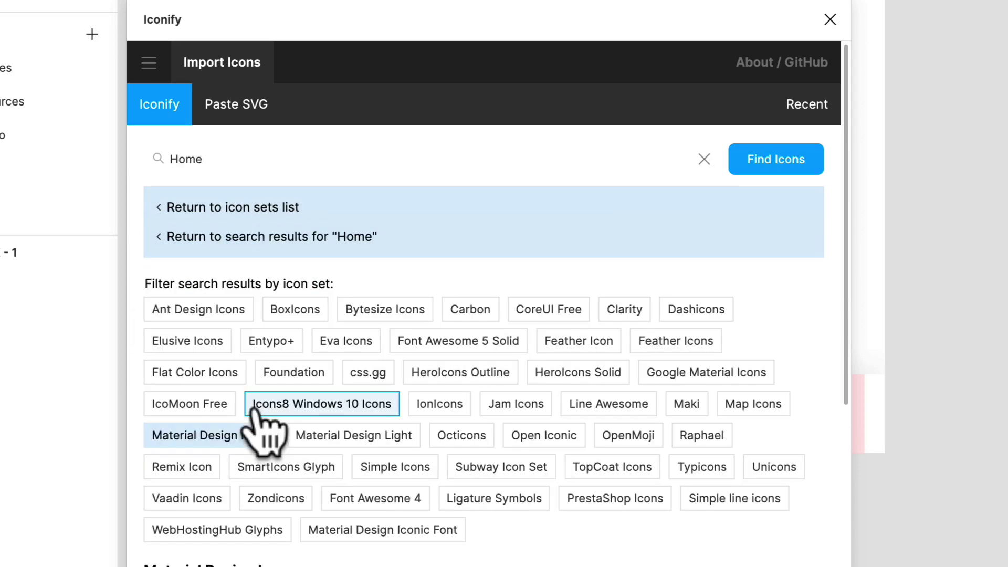
{"action": "scroll", "coordinate": [259, 512], "scroll_direction": "down", "scroll_amount": 10}
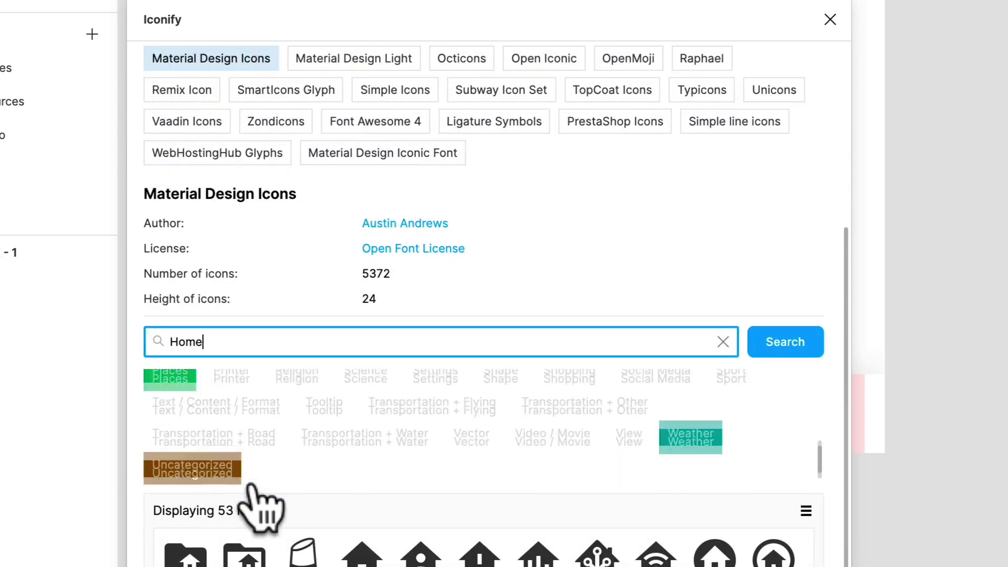
{"action": "scroll", "coordinate": [260, 505], "scroll_direction": "up", "scroll_amount": 2}
{"action": "scroll", "coordinate": [325, 292], "scroll_direction": "up", "scroll_amount": 6}
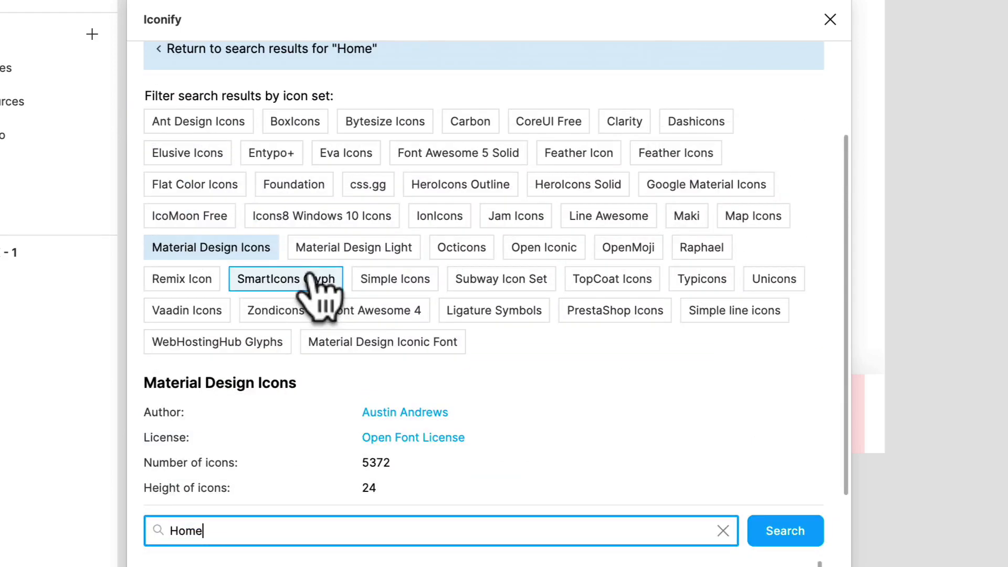
{"action": "scroll", "coordinate": [325, 284], "scroll_direction": "down", "scroll_amount": 2}
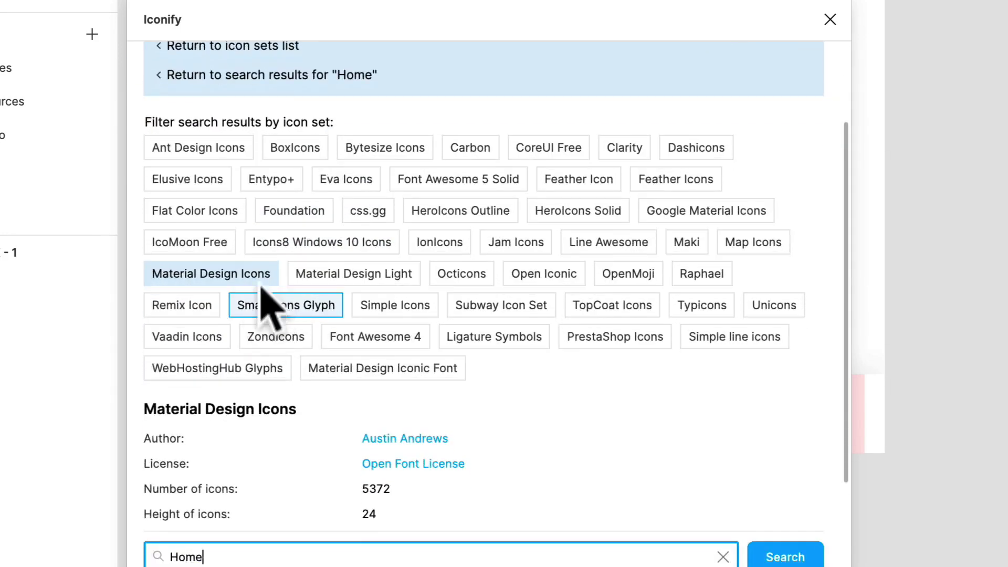
{"action": "left_click", "coordinate": [260, 278]}
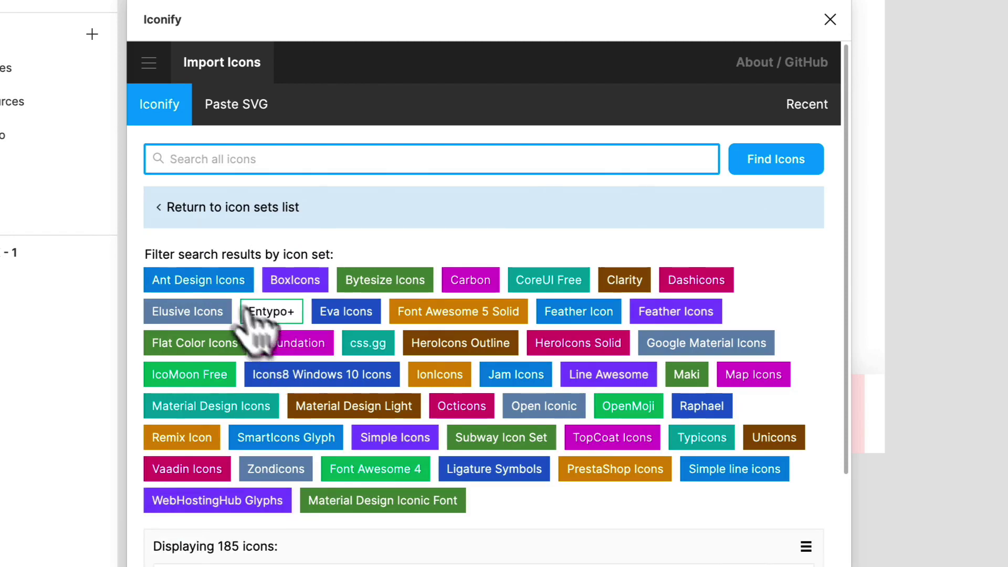
{"action": "left_click", "coordinate": [214, 408]}
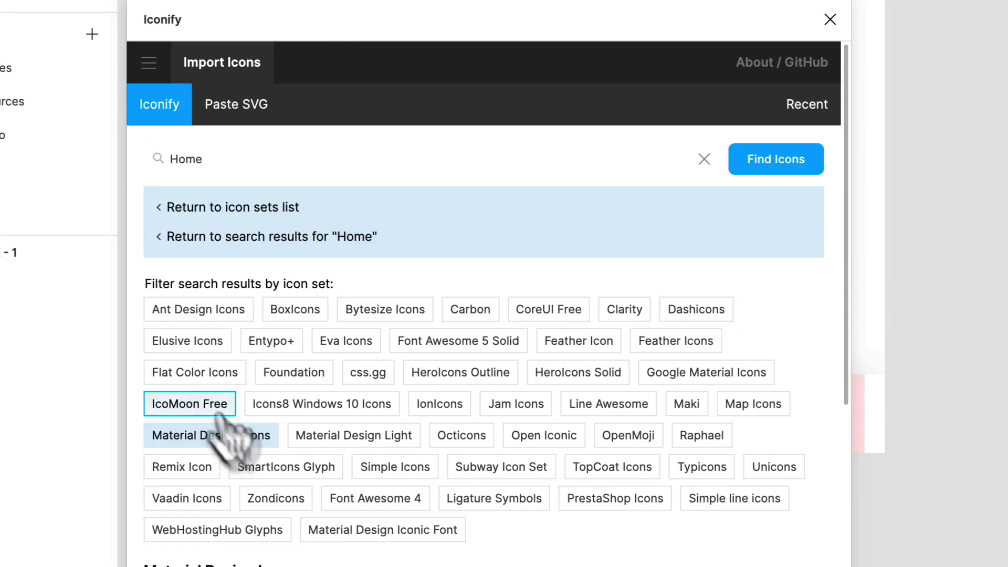
{"action": "scroll", "coordinate": [765, 535], "scroll_direction": "down", "scroll_amount": 2}
{"action": "left_click", "coordinate": [777, 398]}
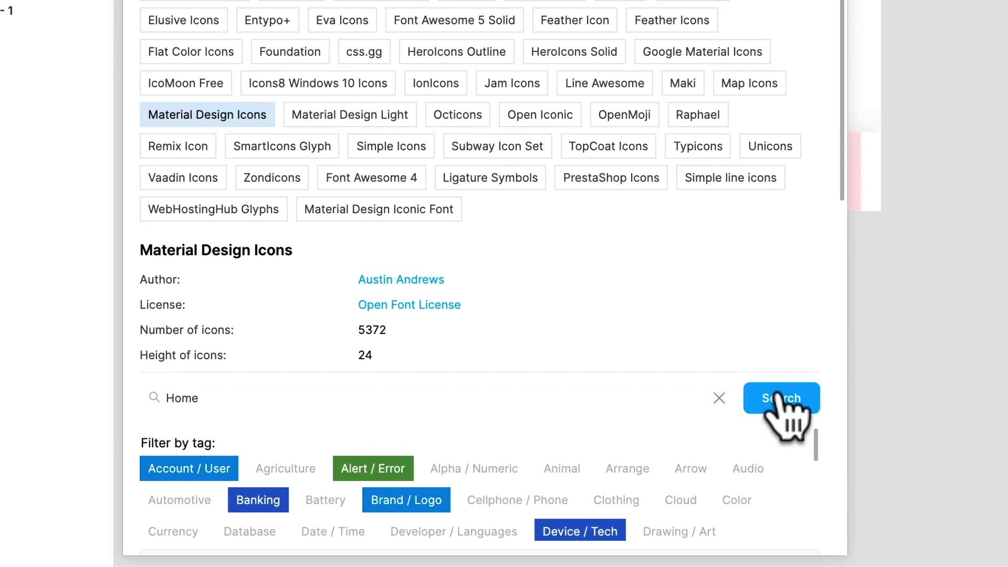
{"action": "scroll", "coordinate": [518, 400], "scroll_direction": "down", "scroll_amount": 7}
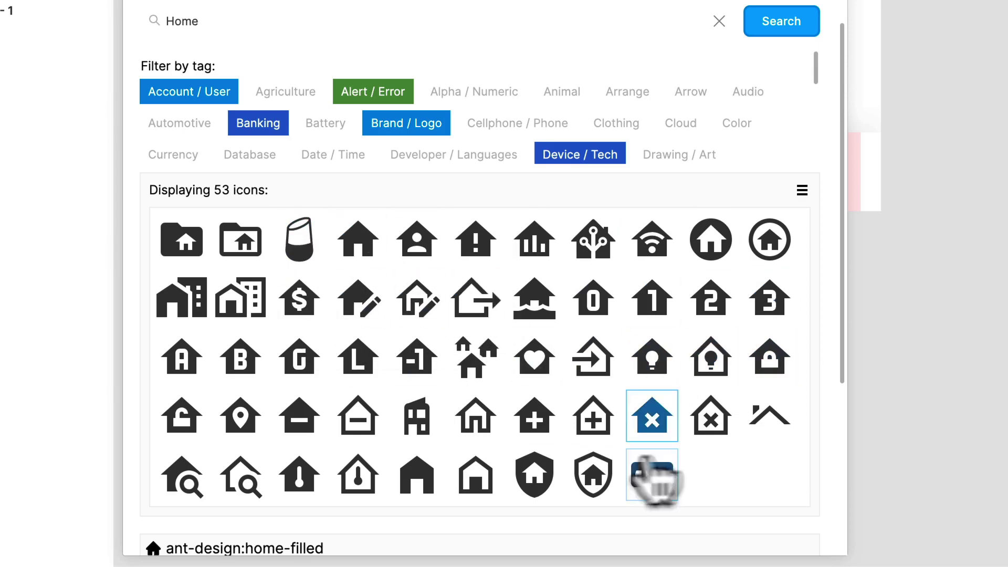
- Place the 24×24 mdi:home icon on the canvas
{"action": "left_click", "coordinate": [357, 241]}
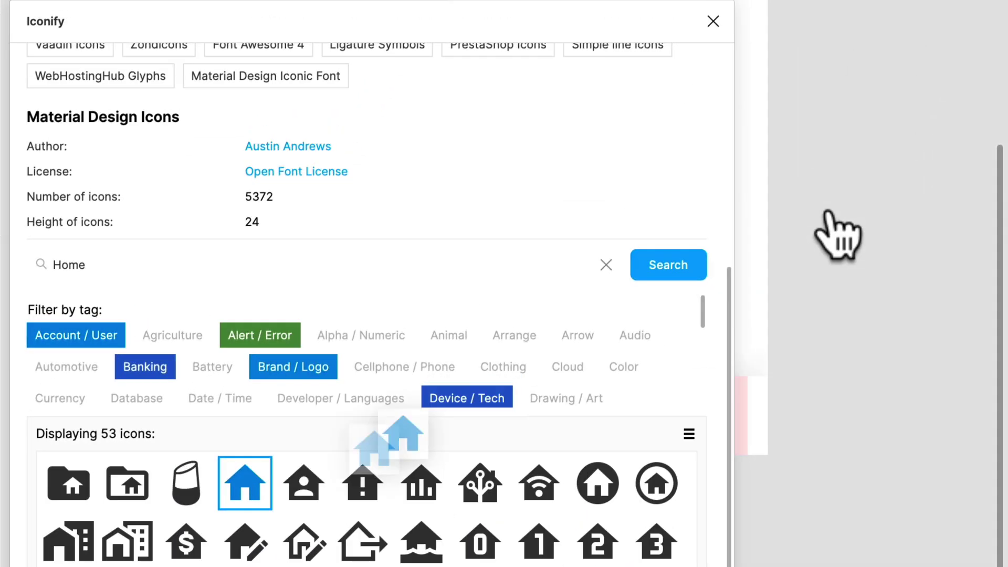
{"action": "left_click_drag", "start_coordinate": [828, 215], "coordinate": [856, 202]}
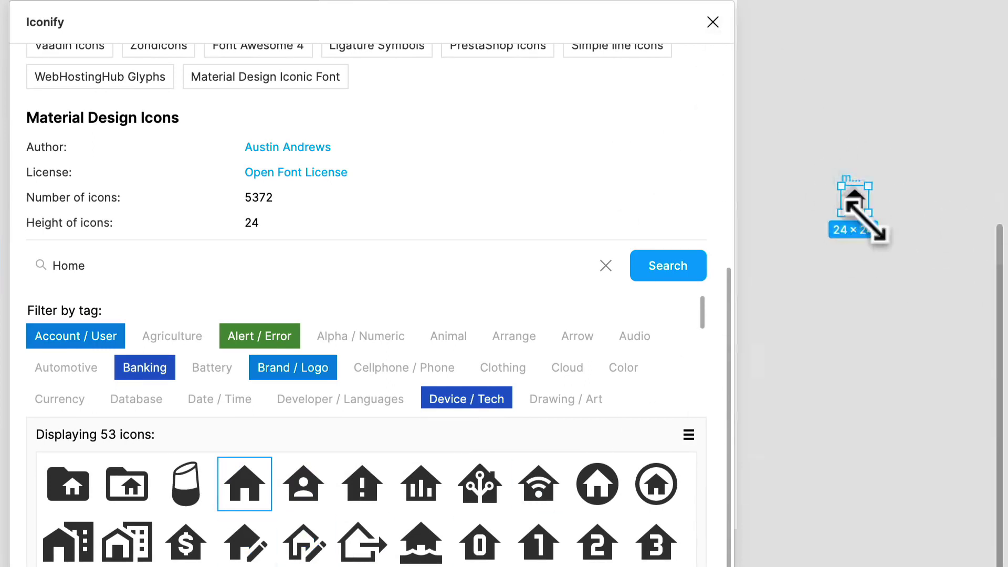
{"action": "scroll", "coordinate": [874, 228], "scroll_direction": "up", "scroll_amount": 10}
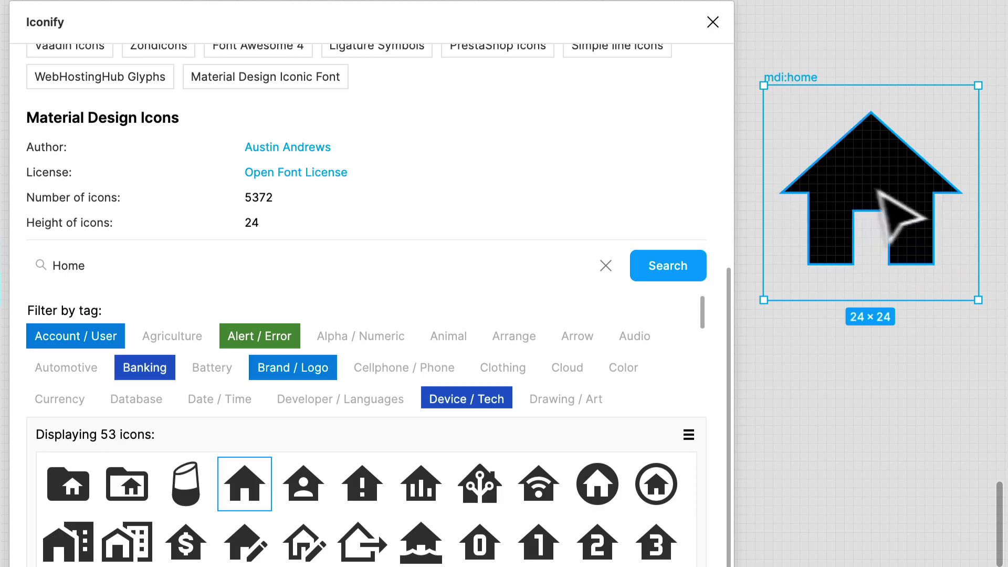
{"action": "scroll", "coordinate": [349, 362], "scroll_direction": "down", "scroll_amount": 3}
- Search 'Heart', place mdi:cards-heart below the home icon, then try an 'Orders' search
{"action": "left_click", "coordinate": [36, 265]}
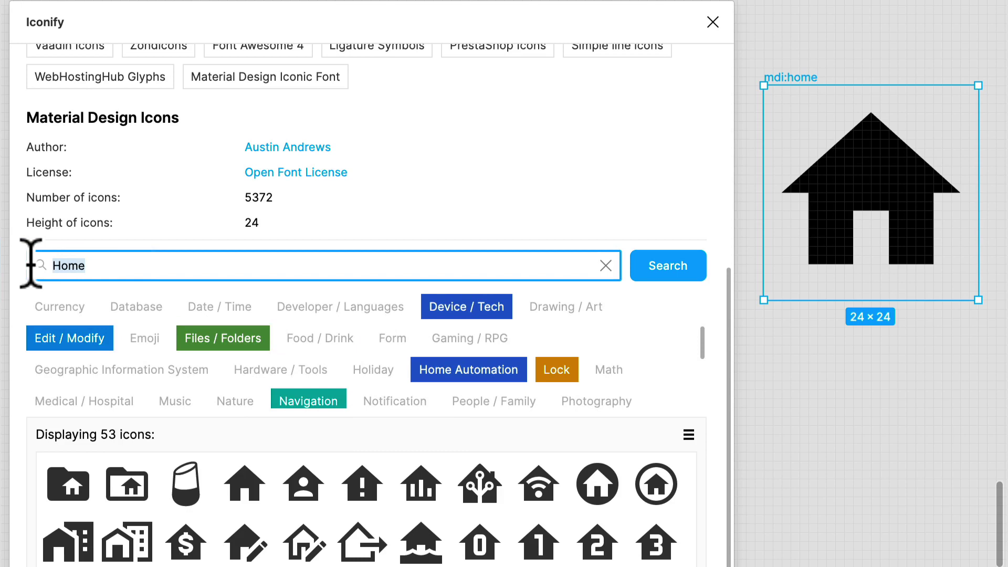
{"action": "type", "text": "Heart"}
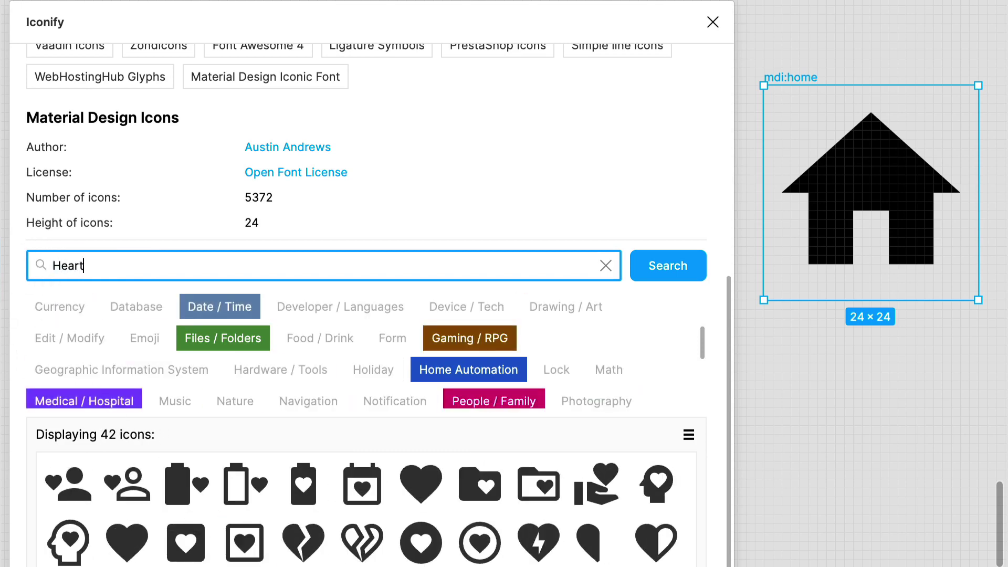
{"action": "left_click_drag", "start_coordinate": [421, 484], "coordinate": [887, 409]}
{"action": "left_click_drag", "start_coordinate": [883, 275], "coordinate": [842, 320]}
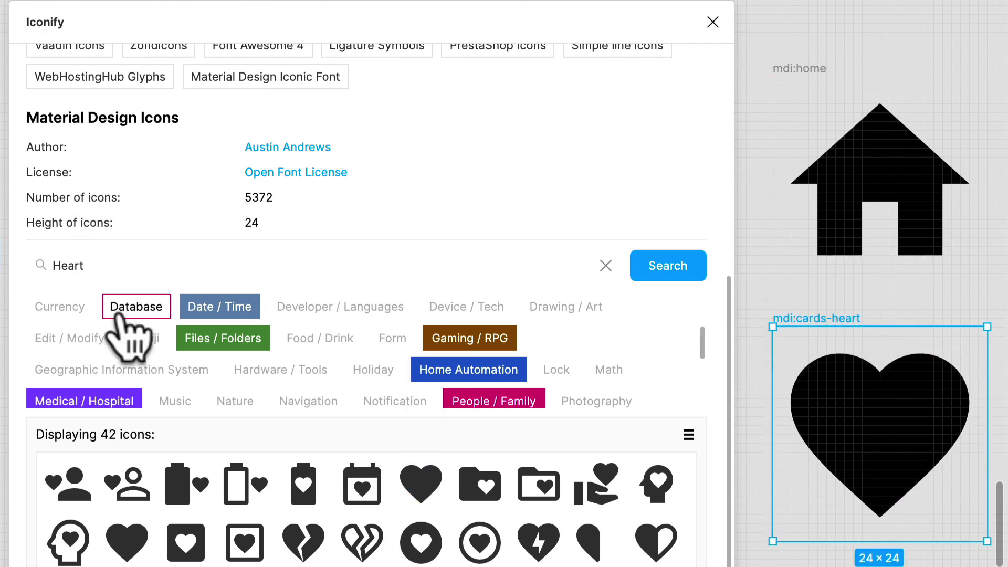
{"action": "left_click", "coordinate": [100, 267]}
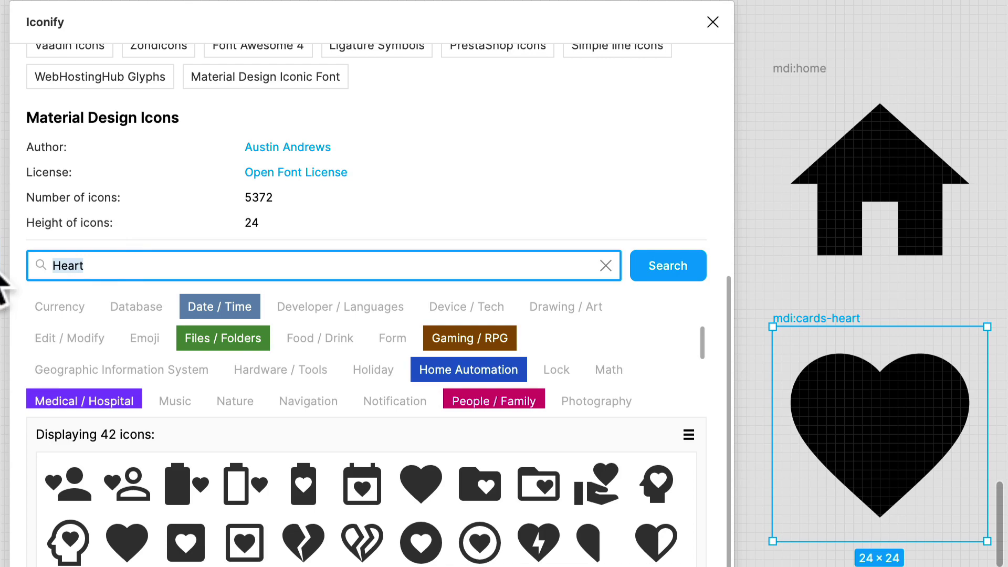
{"action": "type", "text": "Orders"}
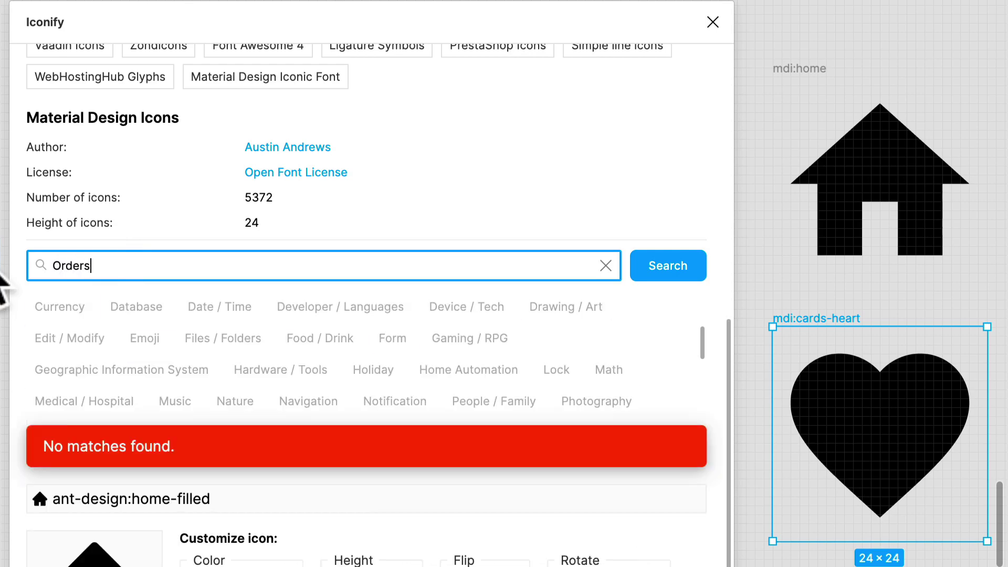
- Search 'list' and place mdi:format-list-bulleted left of the heart icon
{"action": "key", "text": "BackSpace"}
{"action": "key", "text": "BackSpace"}
{"action": "key", "text": "BackSpace"}
{"action": "key", "text": "BackSpace"}
{"action": "key", "text": "BackSpace"}
{"action": "key", "text": "BackSpace"}
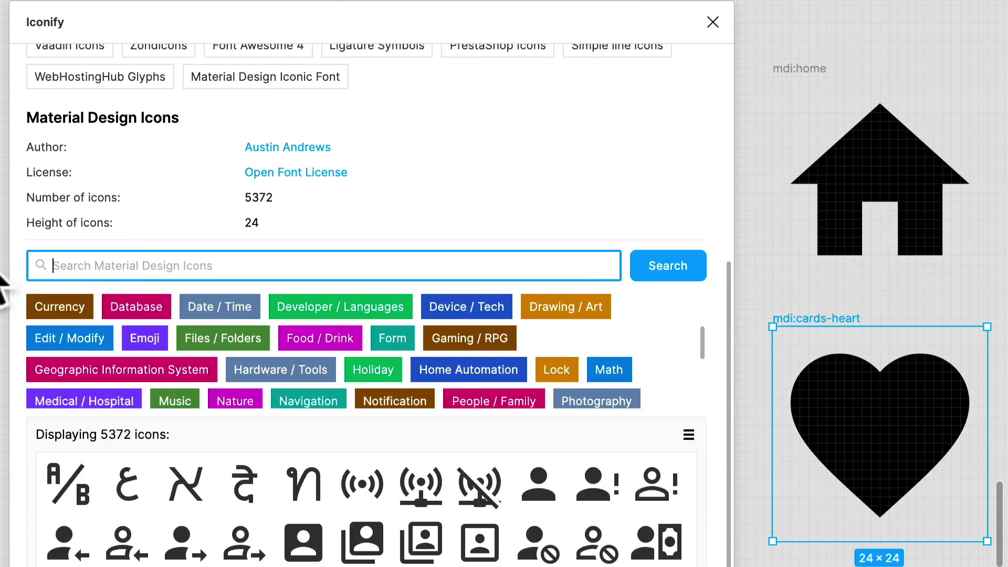
{"action": "type", "text": "list"}
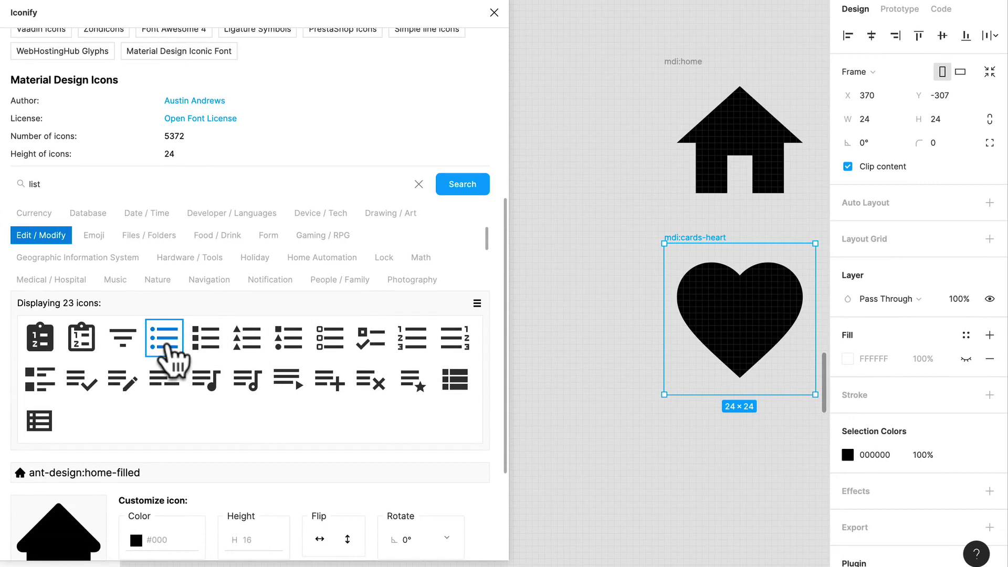
{"action": "left_click_drag", "start_coordinate": [164, 346], "coordinate": [665, 447]}
{"action": "left_click_drag", "start_coordinate": [661, 376], "coordinate": [523, 256]}
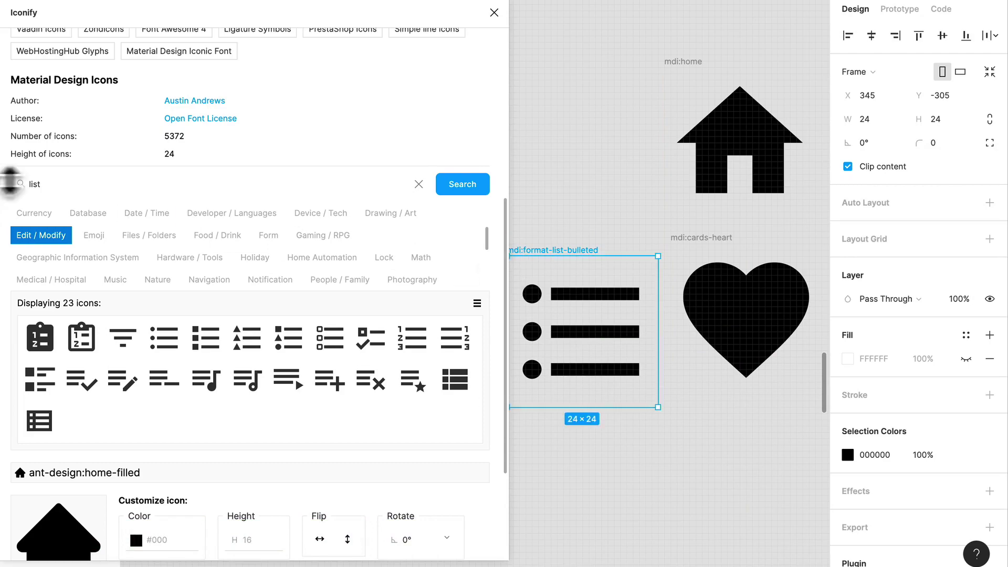
- Search 'Sett' and place the mdi:cog icon on the canvas, then deselect it
{"action": "type", "text": "Seet"}
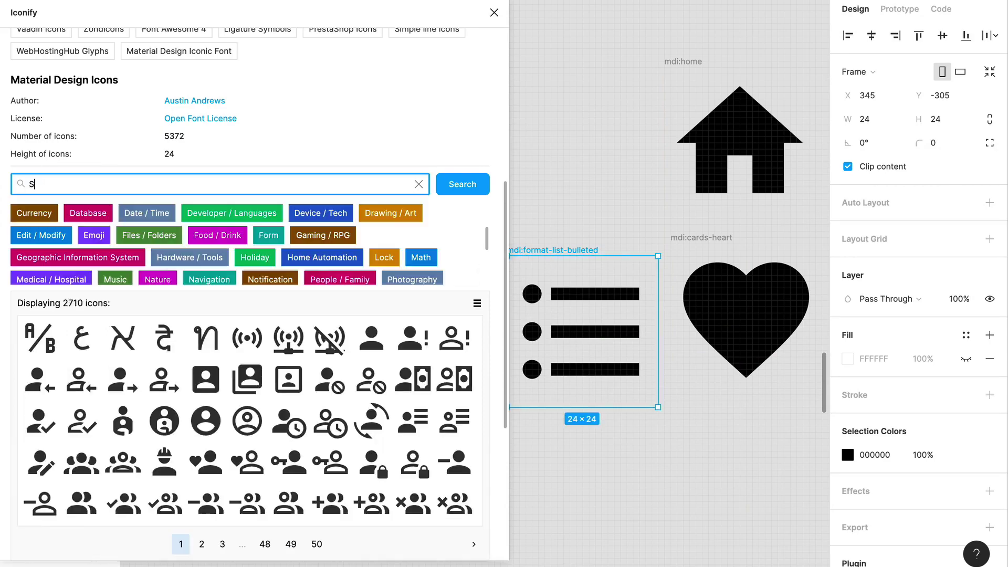
{"action": "type", "text": "t"}
{"action": "key", "text": "BackSpace"}
{"action": "key", "text": "BackSpace"}
{"action": "key", "text": "BackSpace"}
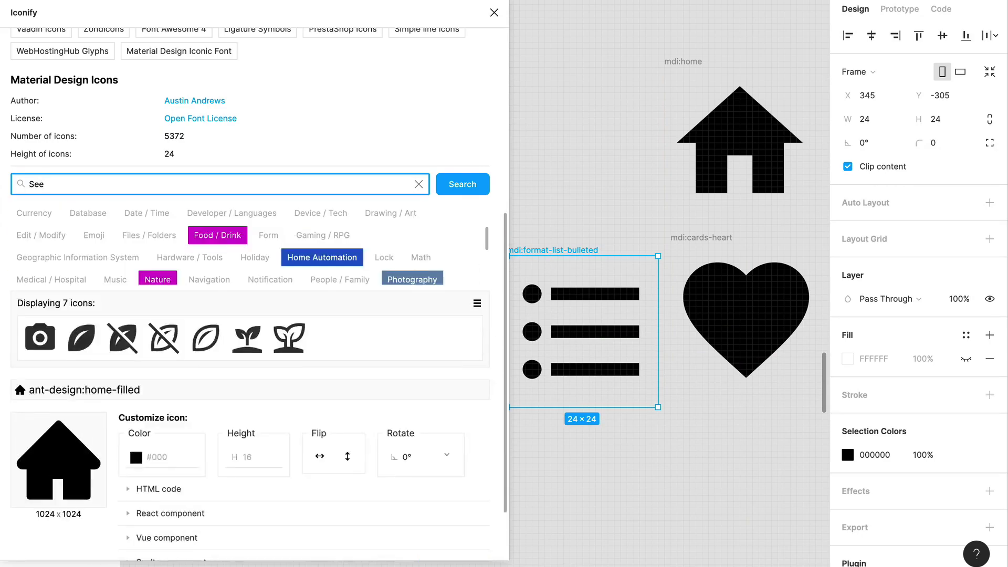
{"action": "type", "text": "tt"}
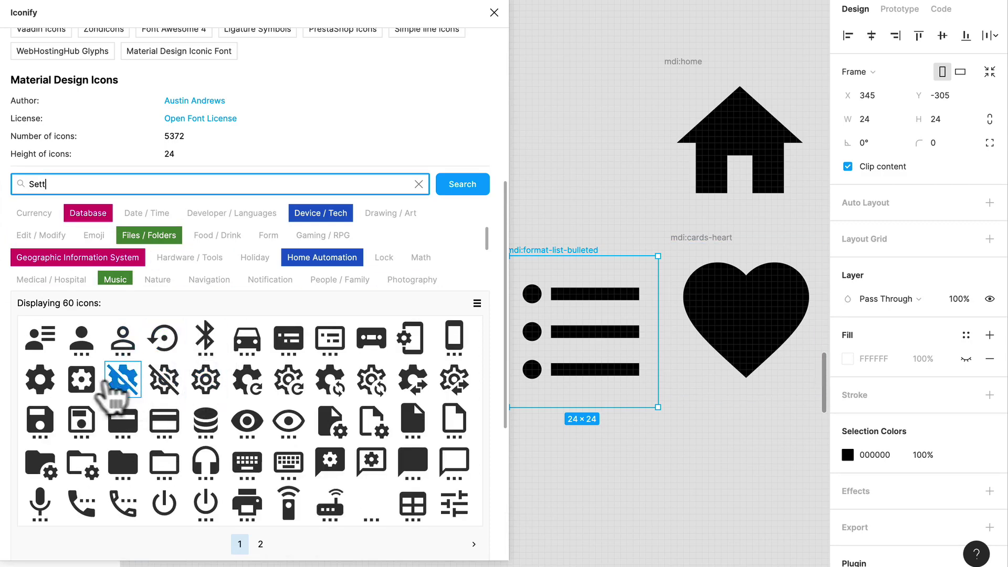
{"action": "left_click_drag", "start_coordinate": [41, 381], "coordinate": [712, 480]}
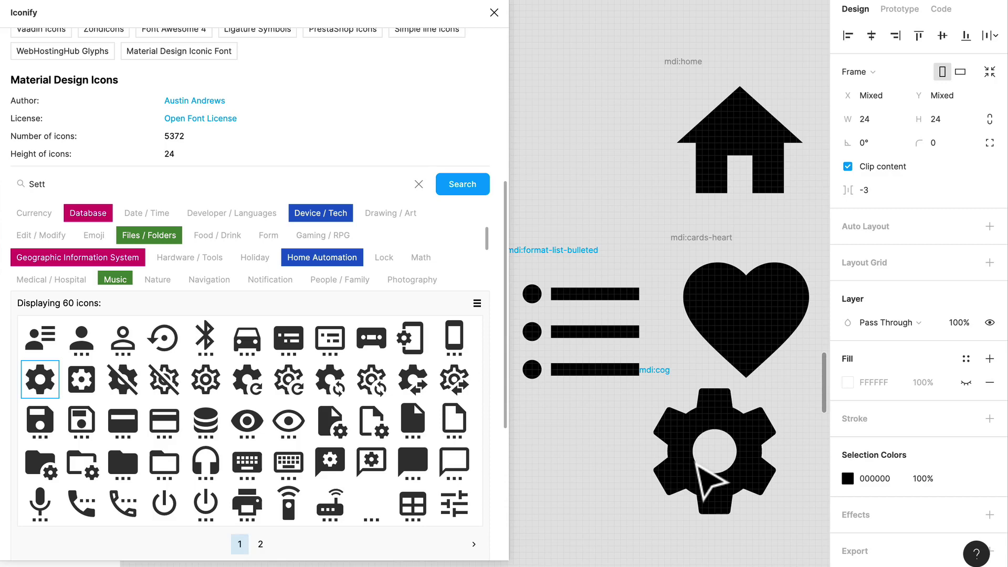
{"action": "left_click", "coordinate": [597, 484]}
- Move the home, heart, list and cog icons into the bottom bar, one per column
{"action": "left_click", "coordinate": [493, 13]}
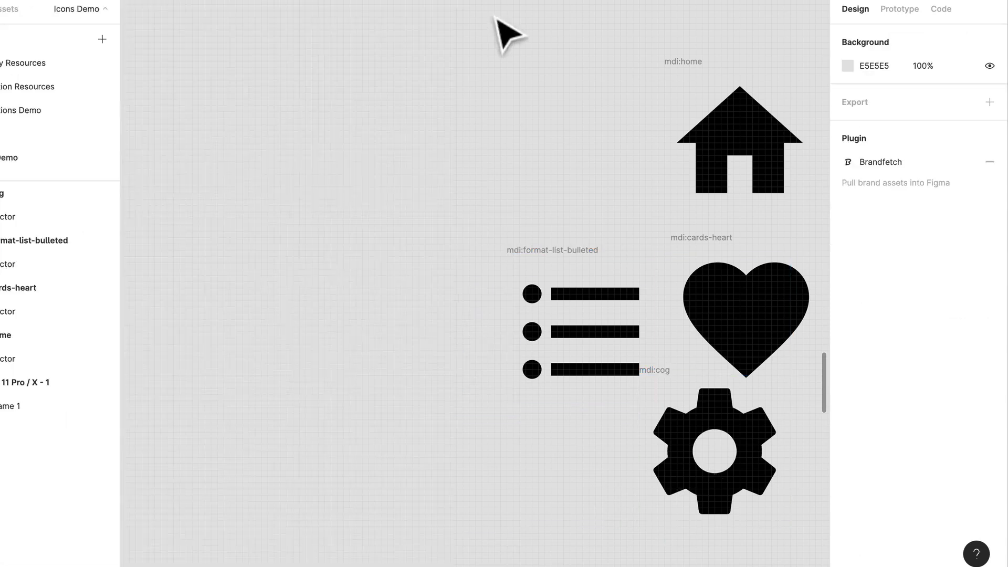
{"action": "scroll", "coordinate": [419, 244], "scroll_direction": "down", "scroll_amount": 8}
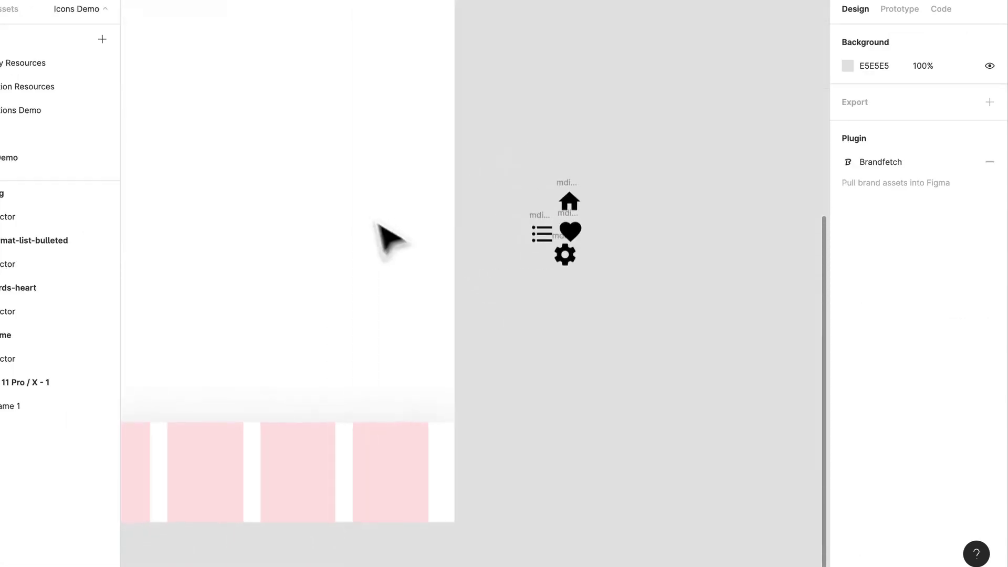
{"action": "left_click_drag", "start_coordinate": [572, 276], "coordinate": [531, 219]}
{"action": "scroll", "coordinate": [504, 252], "scroll_direction": "up", "scroll_amount": 3}
{"action": "scroll", "coordinate": [578, 236], "scroll_direction": "down", "scroll_amount": 2}
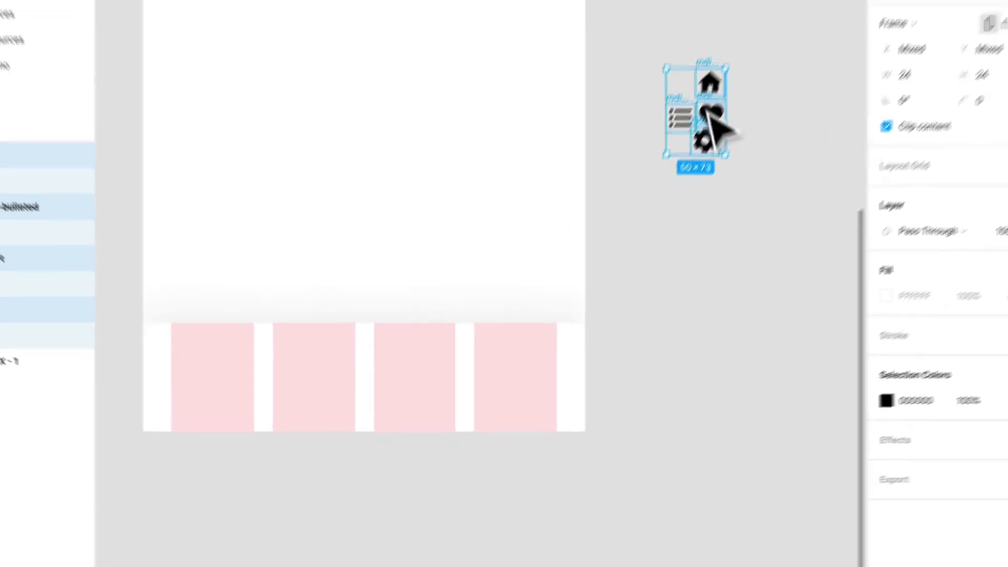
{"action": "left_click_drag", "start_coordinate": [705, 113], "coordinate": [419, 374]}
{"action": "left_click_drag", "start_coordinate": [411, 278], "coordinate": [391, 277]}
{"action": "left_click", "coordinate": [552, 286]}
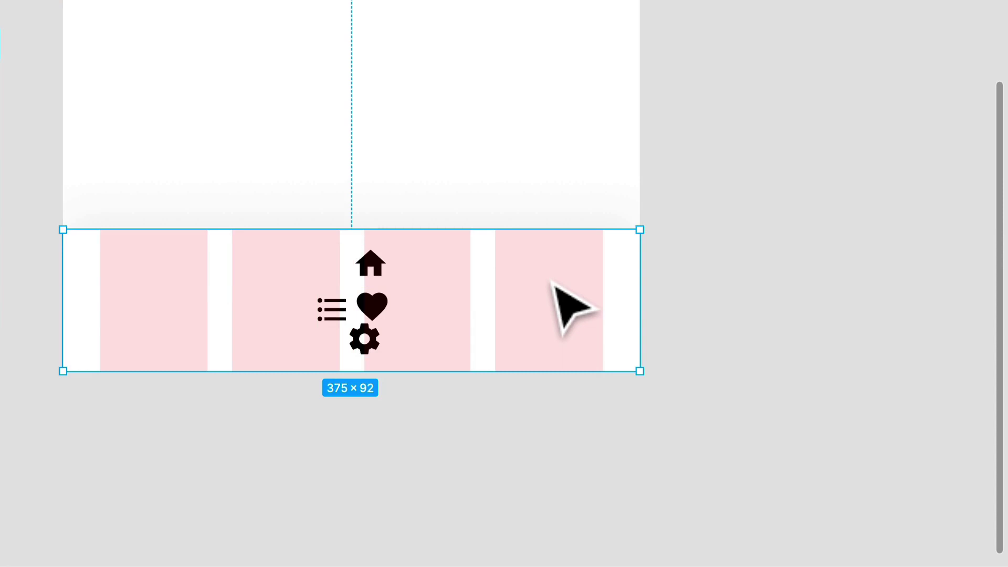
{"action": "scroll", "coordinate": [588, 294], "scroll_direction": "left", "scroll_amount": 4}
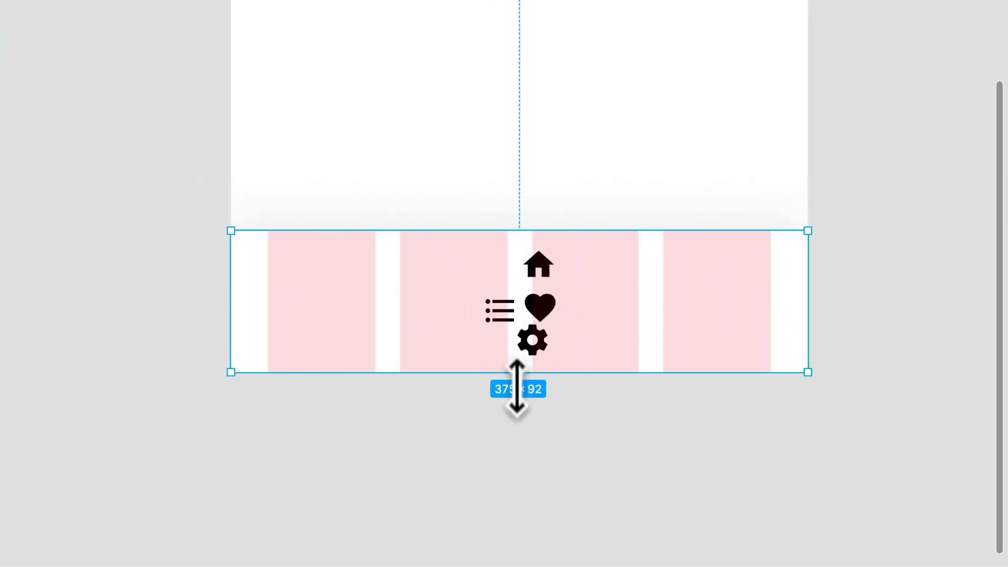
{"action": "scroll", "coordinate": [515, 386], "scroll_direction": "up", "scroll_amount": 3}
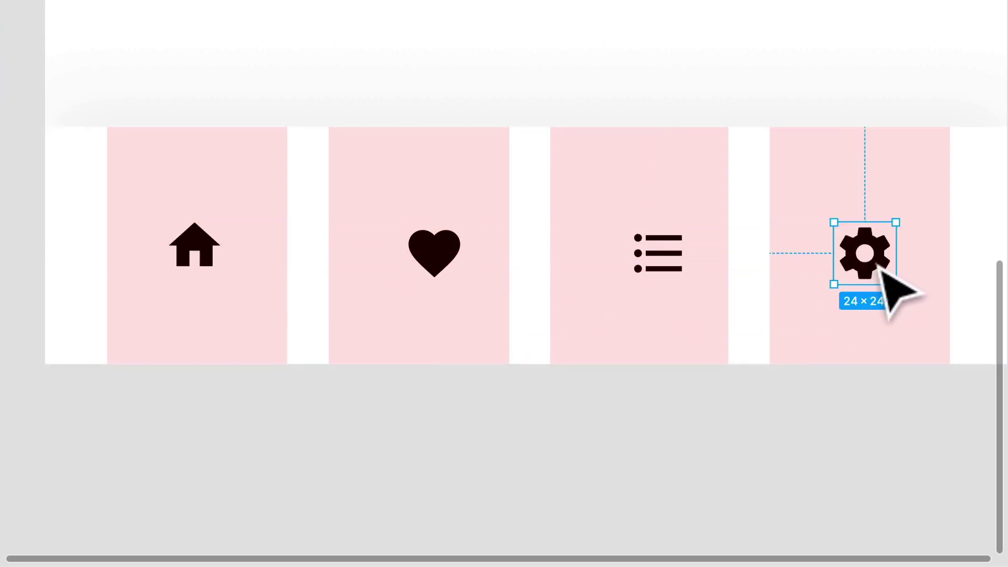
{"action": "scroll", "coordinate": [882, 268], "scroll_direction": "right", "scroll_amount": 3}
{"action": "scroll", "coordinate": [882, 268], "scroll_direction": "up", "scroll_amount": 5}
- Give the Home label font size 10 and line height 12, then finish editing
{"action": "scroll", "coordinate": [561, 275], "scroll_direction": "down", "scroll_amount": 3}
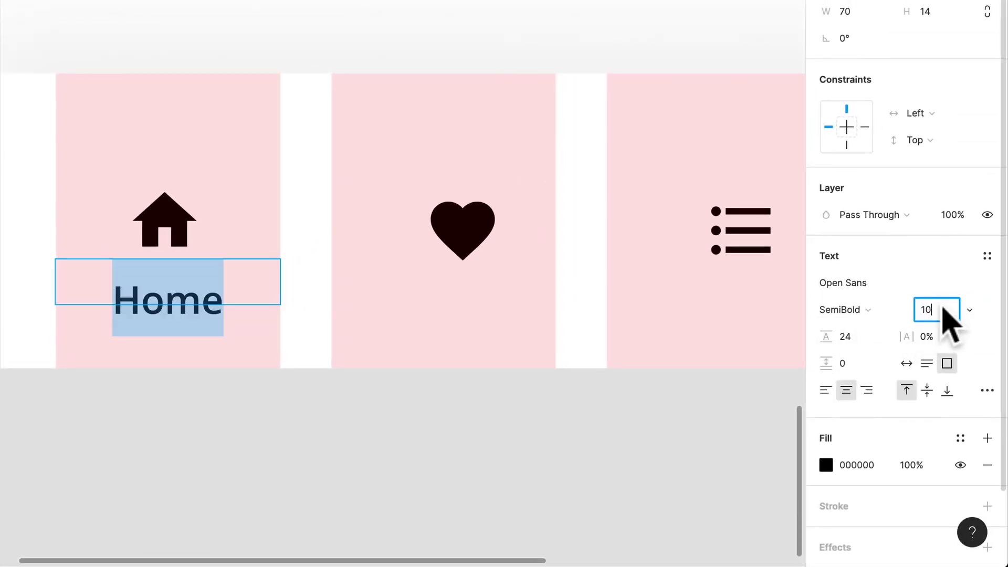
{"action": "key", "text": "Return"}
{"action": "left_click", "coordinate": [874, 342]}
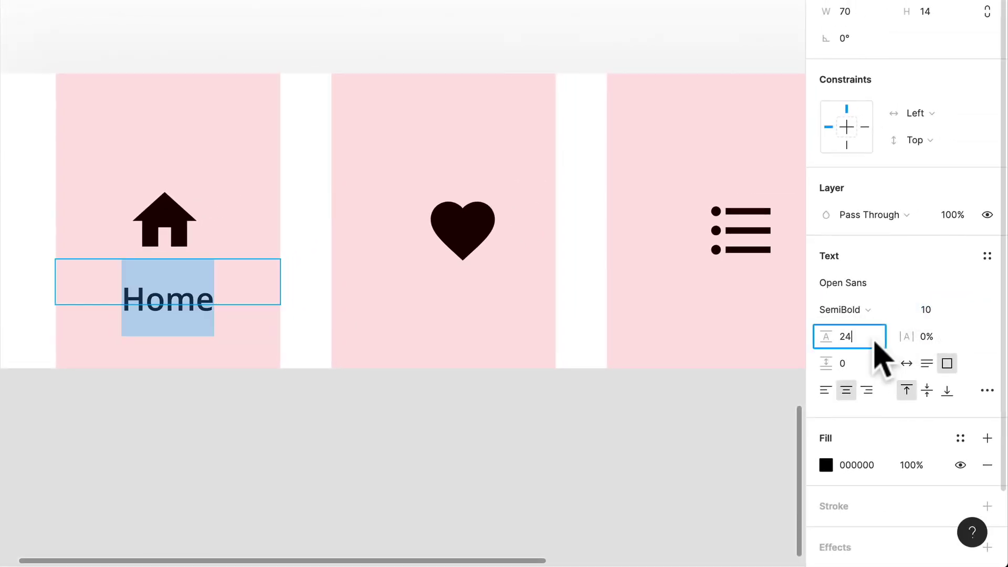
{"action": "type", "text": "12"}
{"action": "key", "text": "Return"}
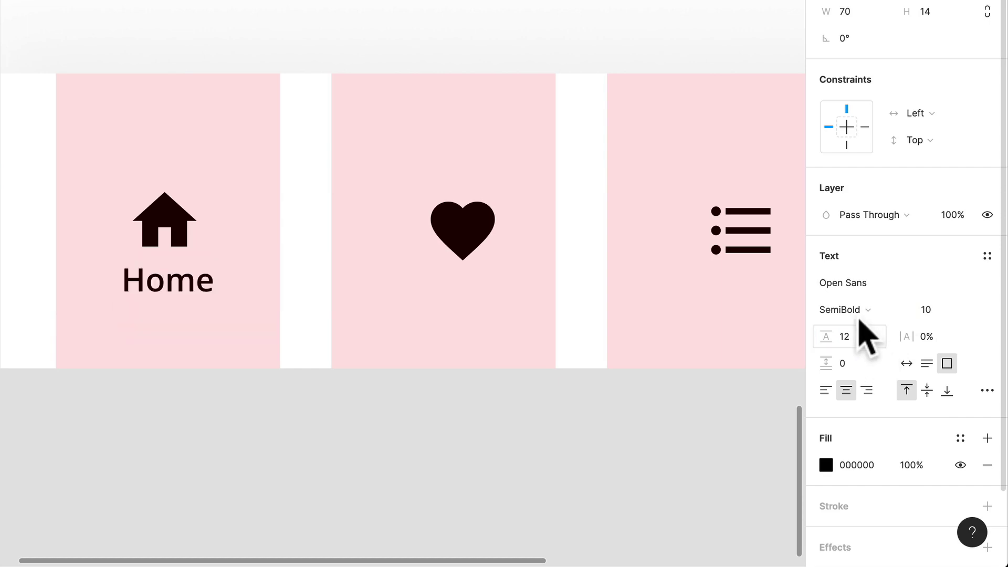
{"action": "key", "text": "Escape"}
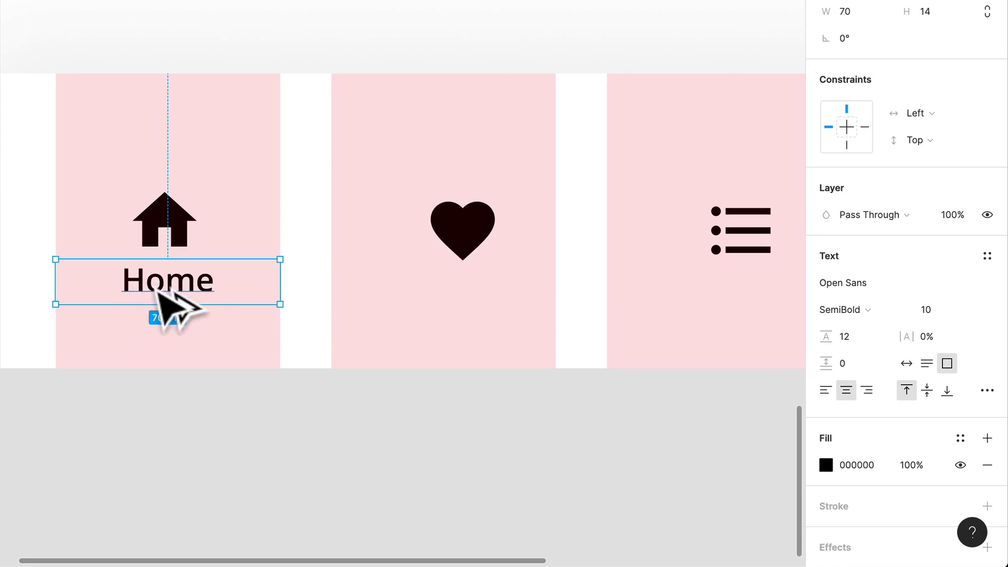
- Duplicate the Home label under the heart icon and constrain both labels Left & Right and Bottom
{"action": "left_click_drag", "start_coordinate": [157, 286], "coordinate": [437, 301]}
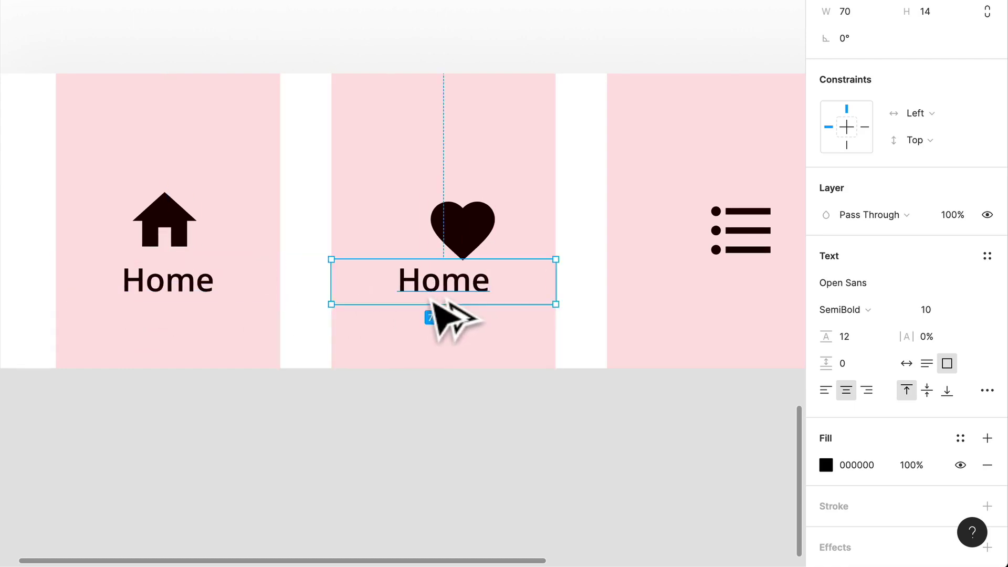
{"action": "left_click", "coordinate": [170, 282]}
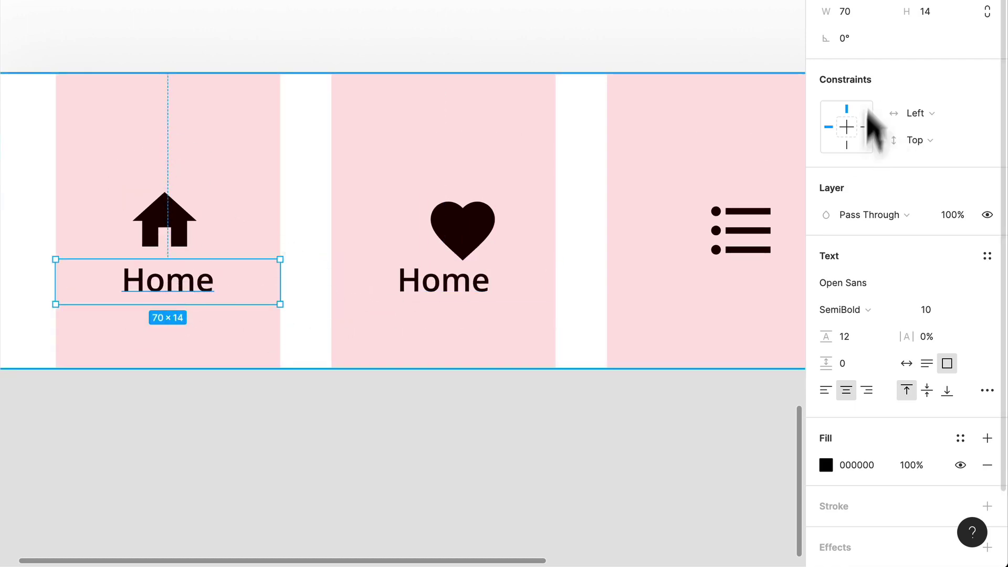
{"action": "left_click", "coordinate": [864, 127], "text": "shift"}
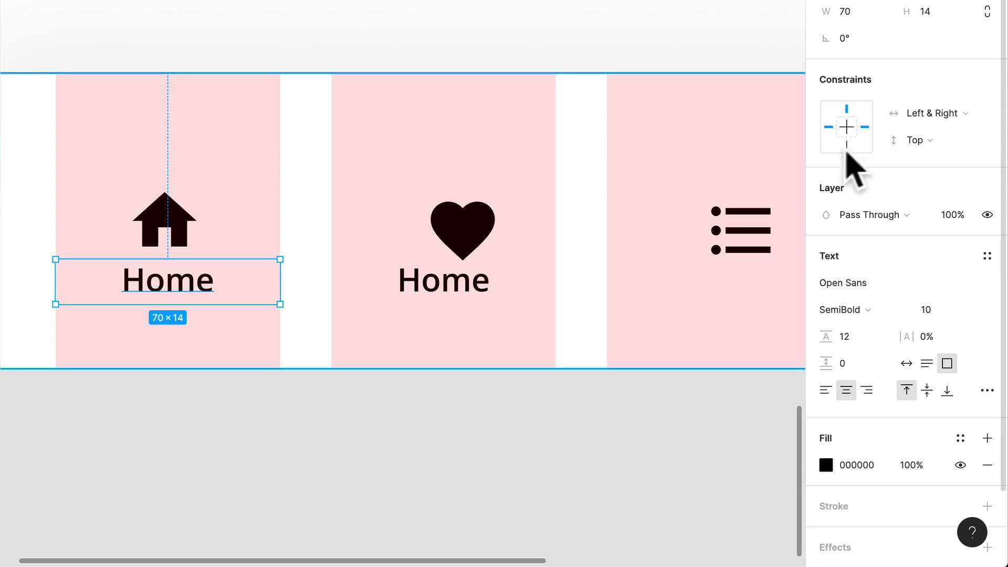
{"action": "left_click", "coordinate": [846, 145]}
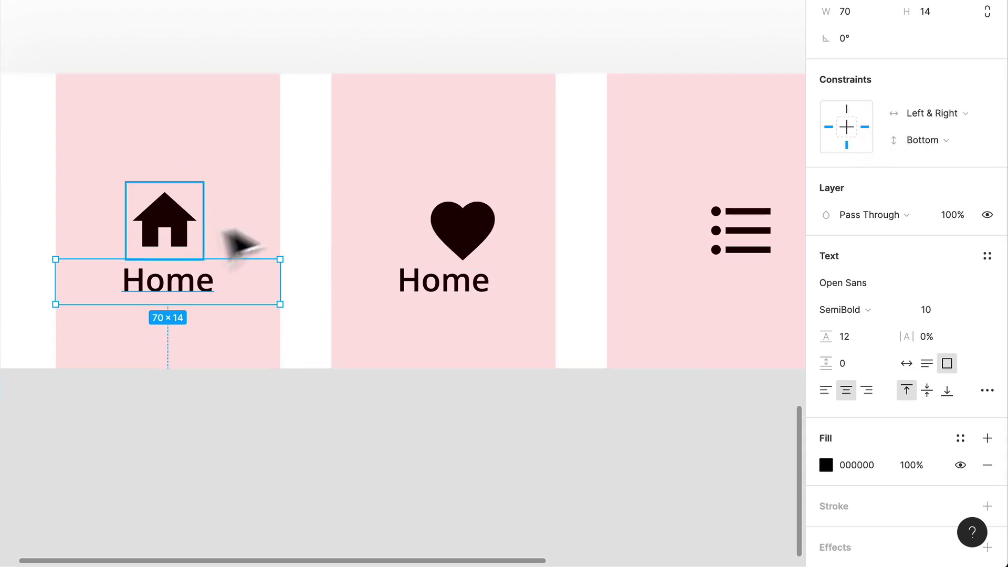
{"action": "scroll", "coordinate": [236, 243], "scroll_direction": "left", "scroll_amount": 2}
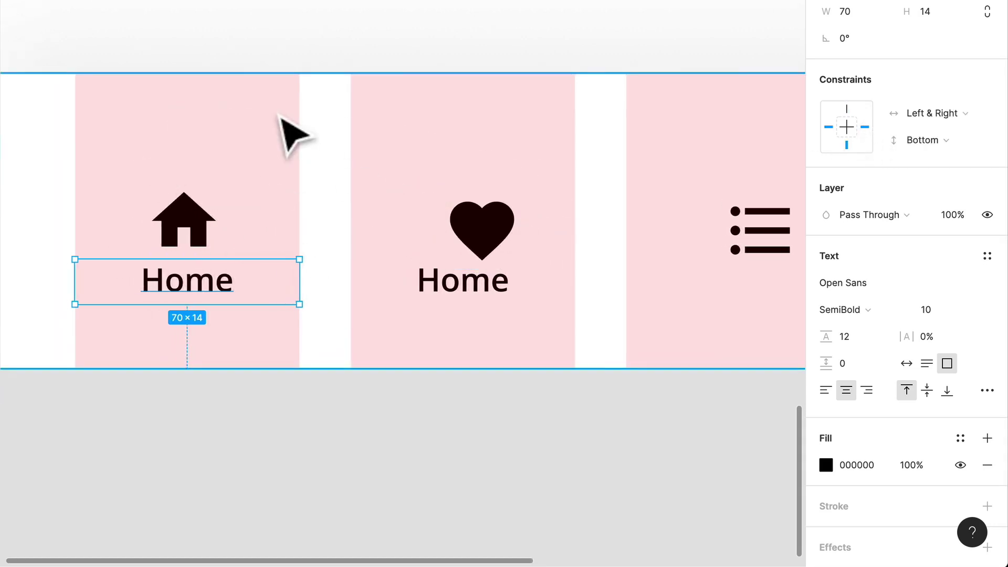
{"action": "scroll", "coordinate": [503, 314], "scroll_direction": "right", "scroll_amount": 5}
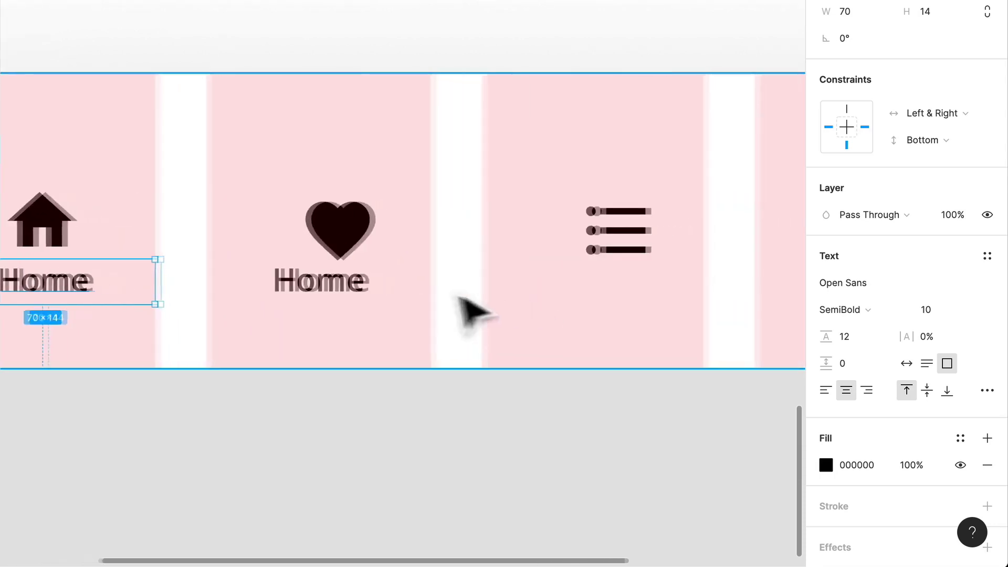
{"action": "left_click", "coordinate": [262, 286]}
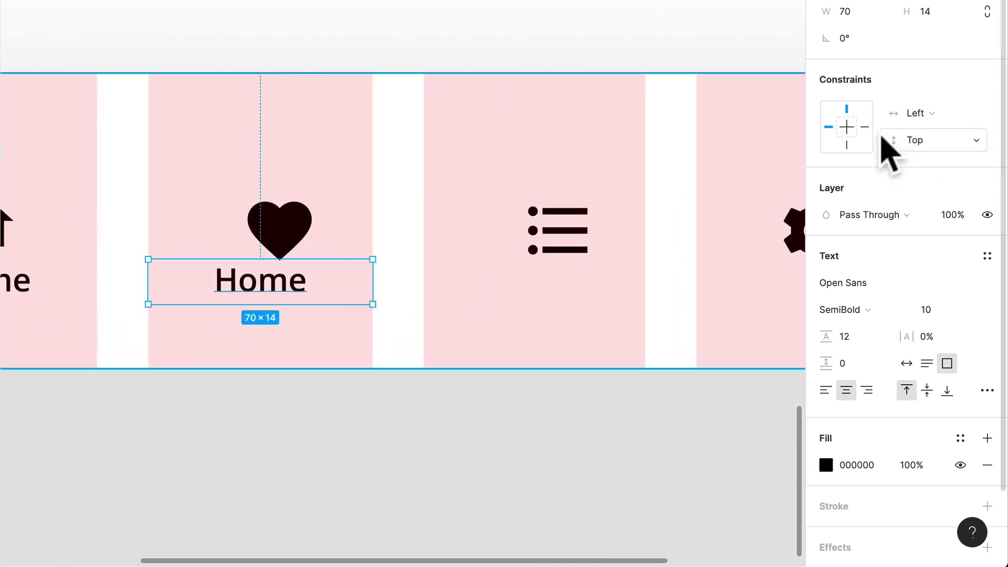
{"action": "left_click", "coordinate": [863, 127], "text": "shift"}
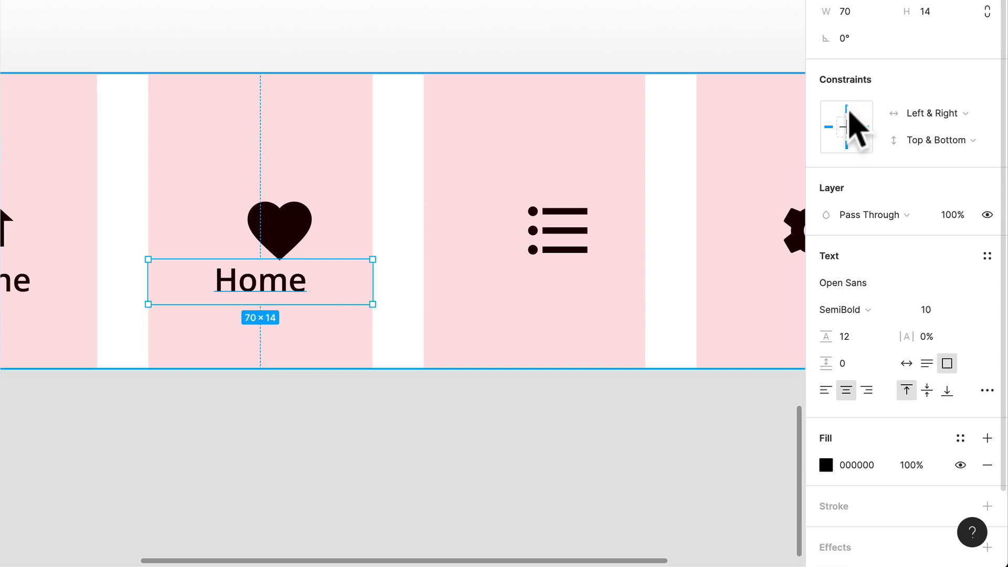
{"action": "left_click", "coordinate": [846, 143]}
- Rename the heart's label to 'Wishlist' and copy it under the list icon as 'Orders'
{"action": "double_click", "coordinate": [286, 282]}
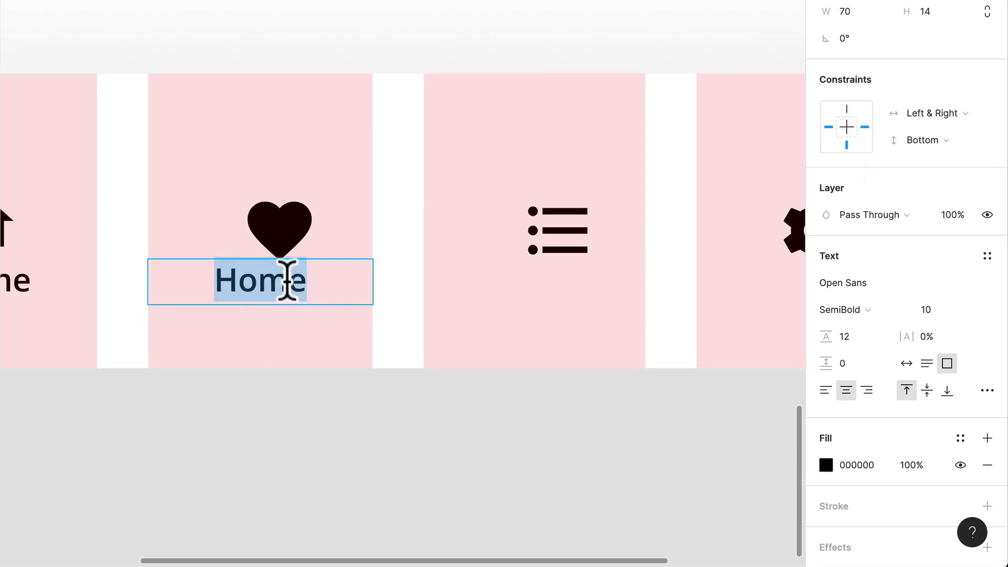
{"action": "type", "text": "Wishlist"}
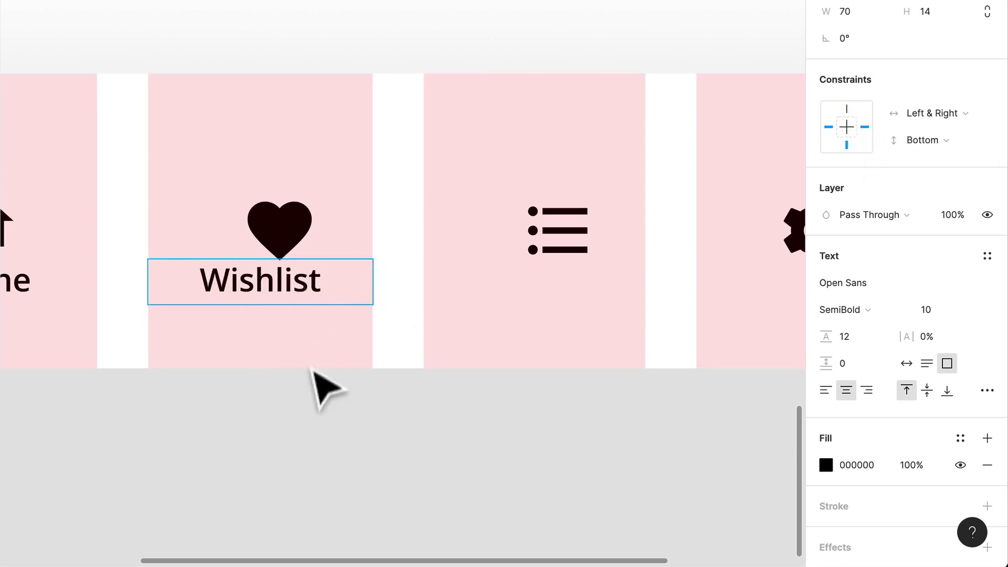
{"action": "left_click_drag", "start_coordinate": [292, 283], "coordinate": [580, 304]}
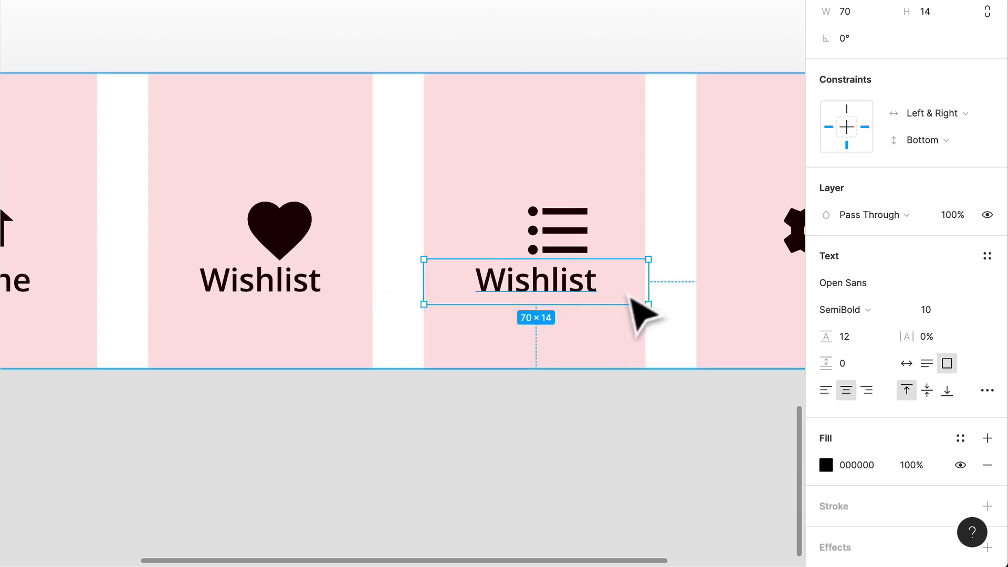
{"action": "scroll", "coordinate": [643, 297], "scroll_direction": "right", "scroll_amount": 3}
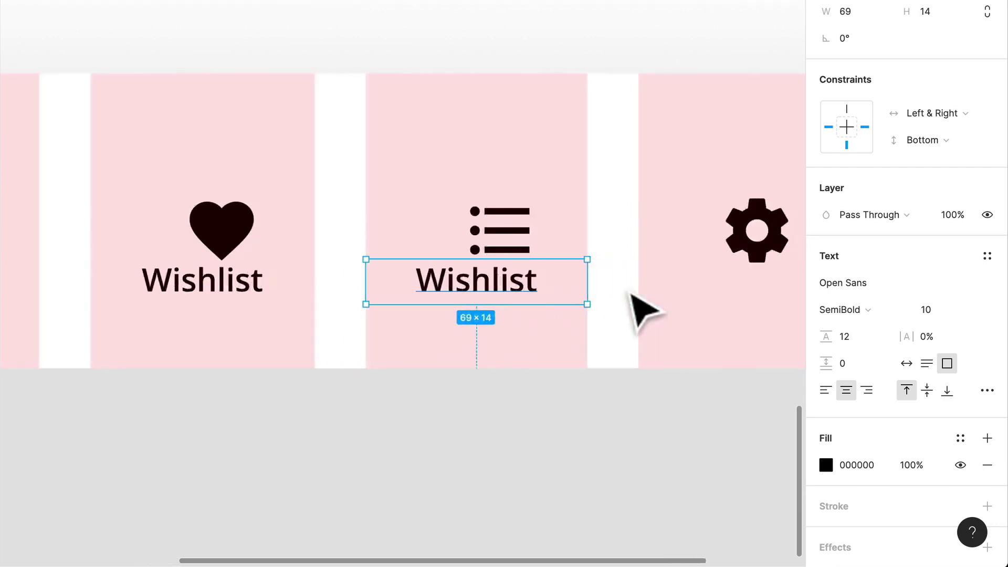
{"action": "double_click", "coordinate": [480, 283]}
{"action": "type", "text": "Orders"}
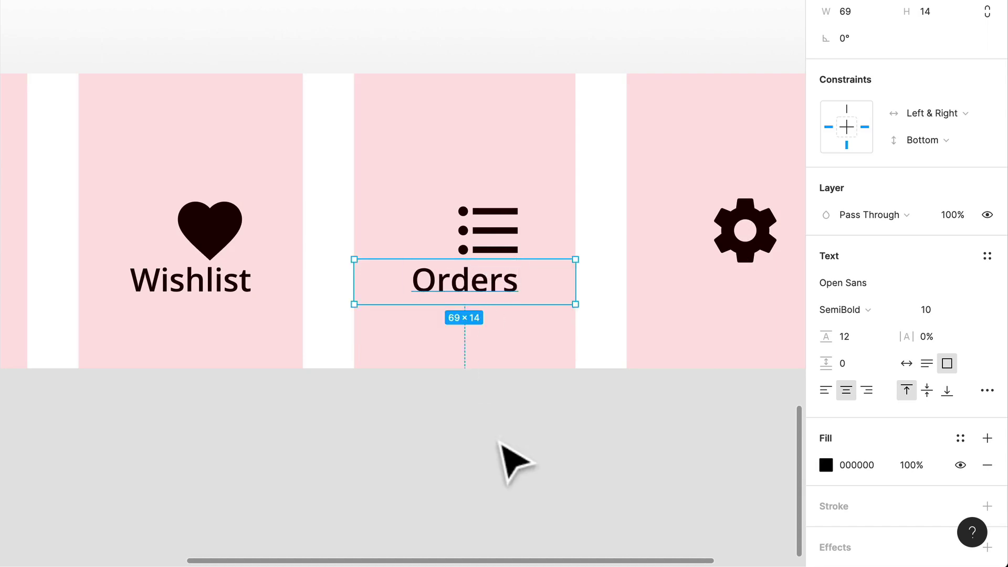
- Copy a label under the gear icon and rename it 'Settings'
{"action": "scroll", "coordinate": [512, 450], "scroll_direction": "right", "scroll_amount": 5}
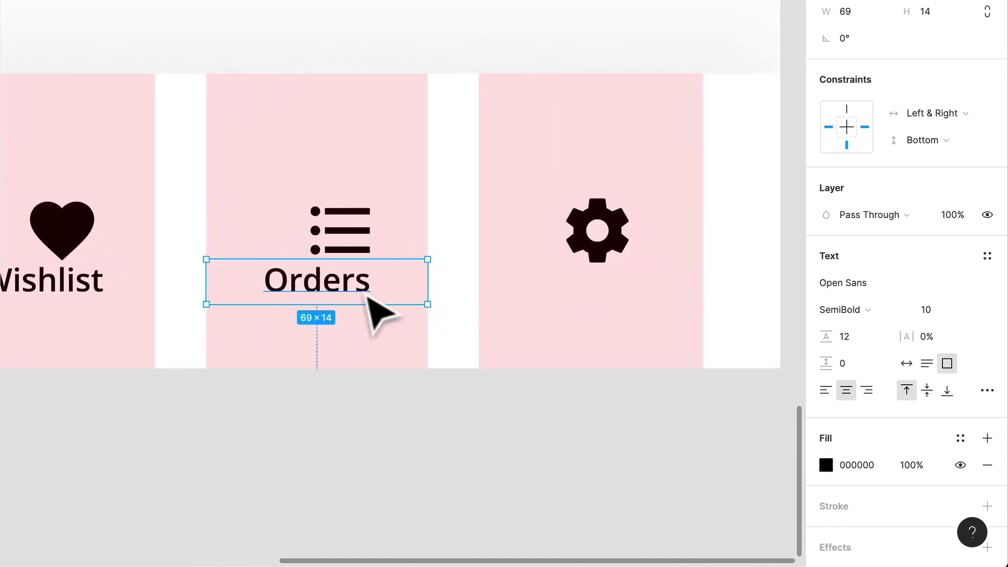
{"action": "left_click_drag", "start_coordinate": [367, 294], "coordinate": [642, 324]}
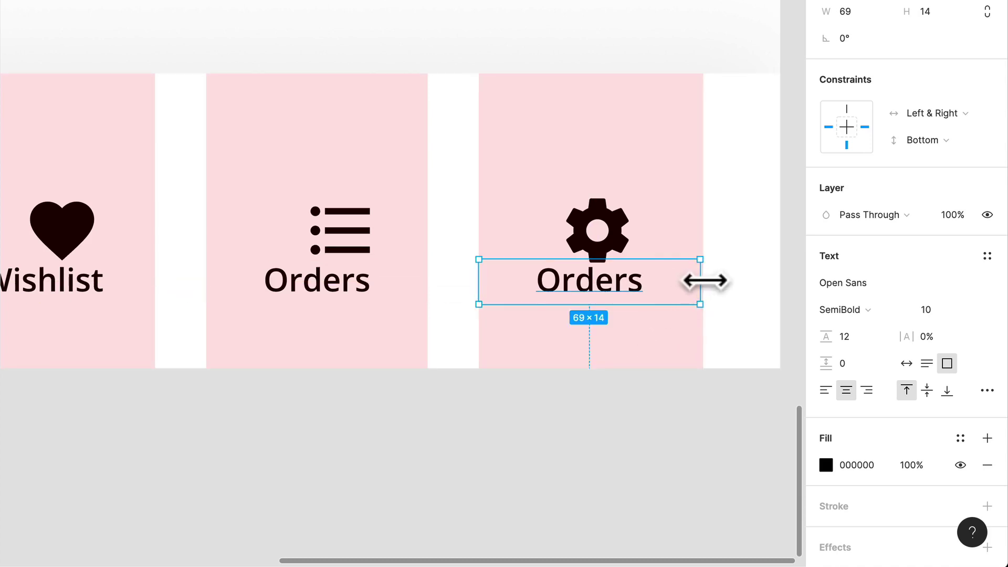
{"action": "double_click", "coordinate": [624, 287]}
{"action": "type", "text": "Settings"}
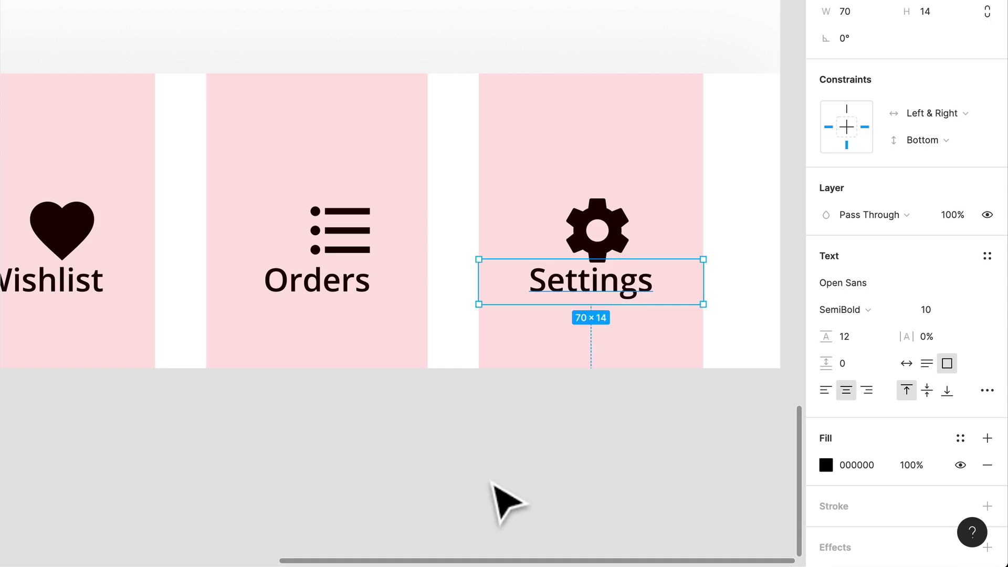
{"action": "left_click", "coordinate": [520, 426]}
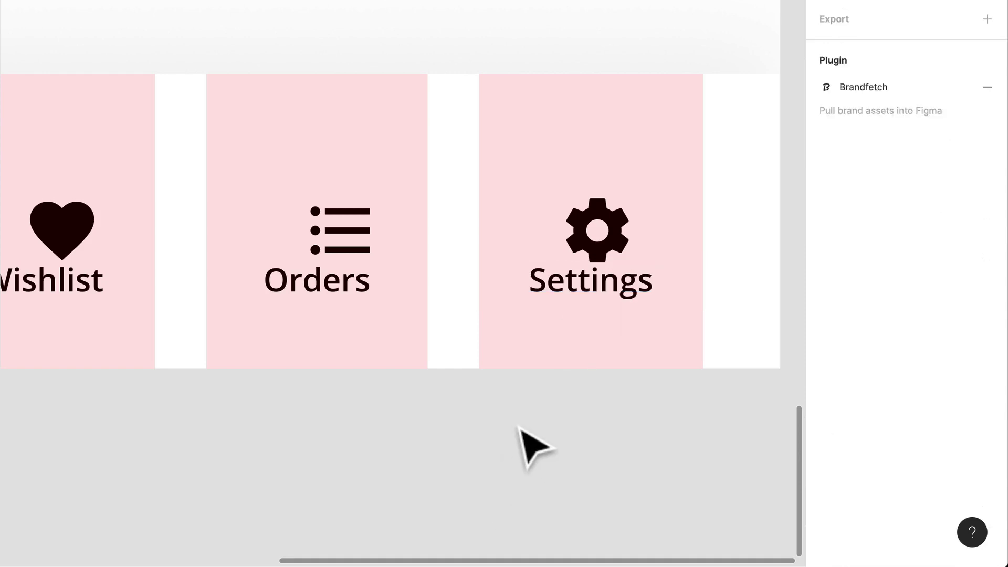
{"action": "scroll", "coordinate": [505, 423], "scroll_direction": "down", "scroll_amount": 3}
- Select the gear, list, heart and Home icons and move them up slightly
{"action": "scroll", "coordinate": [498, 428], "scroll_direction": "up", "scroll_amount": 2}
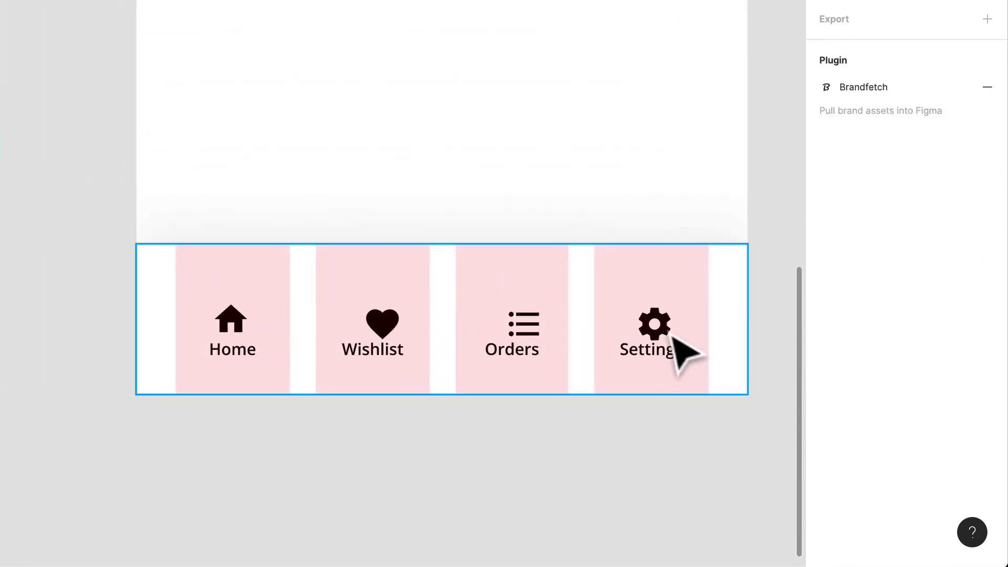
{"action": "left_click", "coordinate": [662, 334], "text": "super"}
{"action": "left_click", "coordinate": [546, 329], "text": "shift+super"}
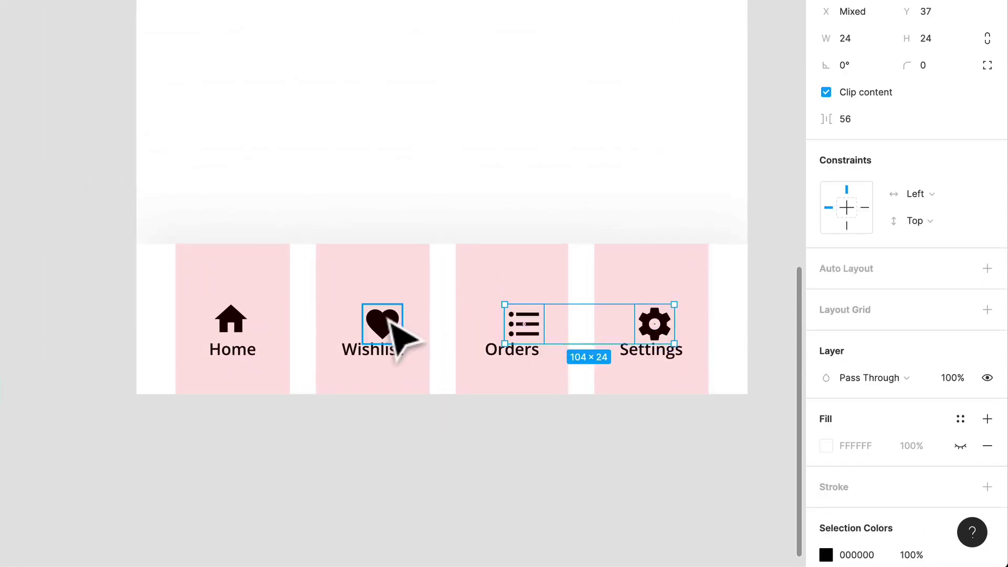
{"action": "left_click", "coordinate": [389, 321], "text": "shift+super"}
{"action": "left_click", "coordinate": [243, 324], "text": "shift+super"}
{"action": "mouse_move", "coordinate": [243, 324]}
{"action": "left_mouse_down"}
{"action": "mouse_move", "coordinate": [242, 311]}
{"action": "mouse_move", "coordinate": [244, 322]}
{"action": "left_mouse_up"}
- Align the four nav icons on their vertical centres
{"action": "left_click", "coordinate": [416, 368]}
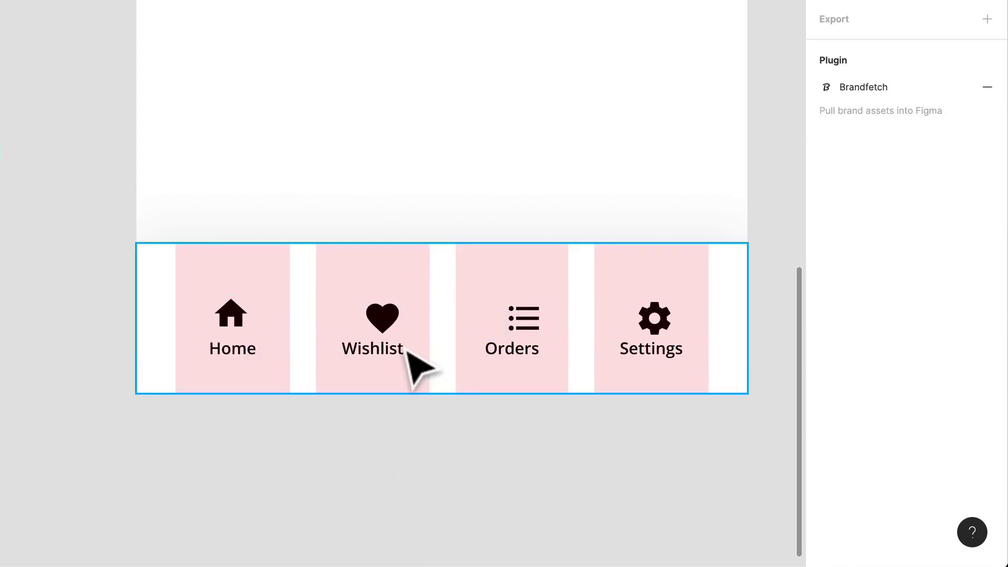
{"action": "left_click", "coordinate": [387, 326], "text": "super"}
{"action": "left_click", "coordinate": [503, 332]}
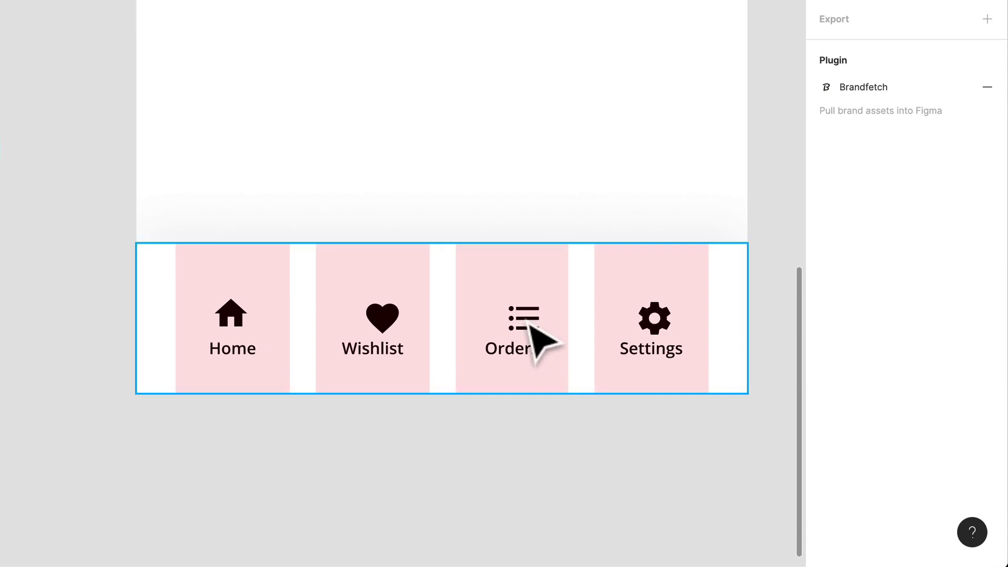
{"action": "left_click", "coordinate": [533, 326], "text": "super"}
{"action": "left_click", "coordinate": [650, 325], "text": "shift+super"}
{"action": "left_click", "coordinate": [374, 316], "text": "shift+super"}
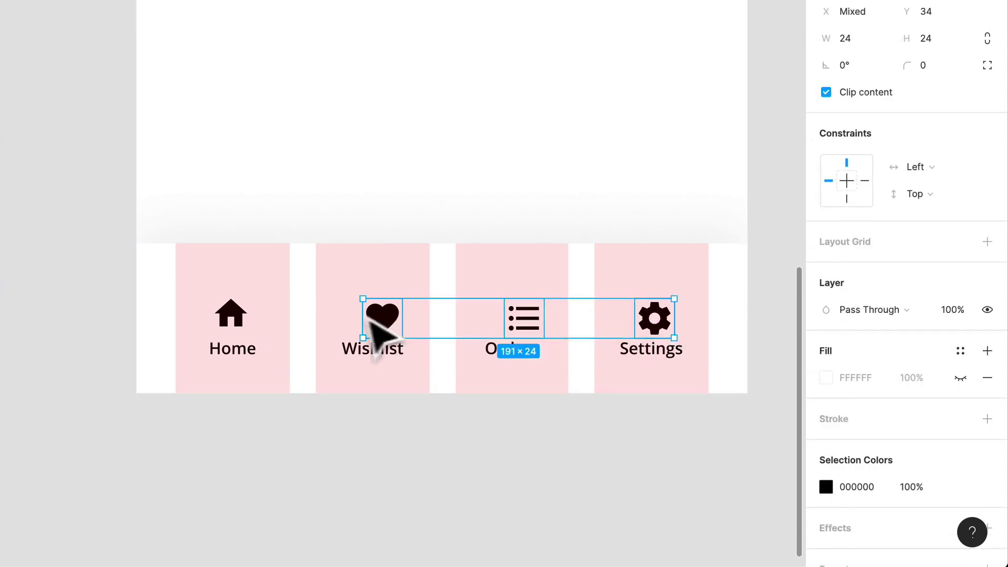
{"action": "left_click", "coordinate": [248, 316], "text": "shift+super"}
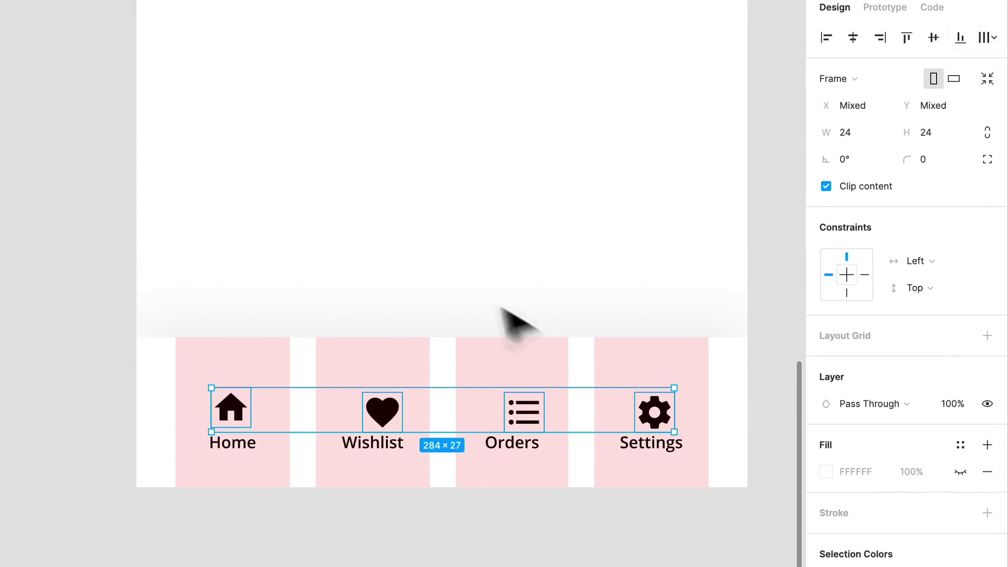
{"action": "left_click", "coordinate": [938, 45]}
{"action": "key", "text": "Escape"}
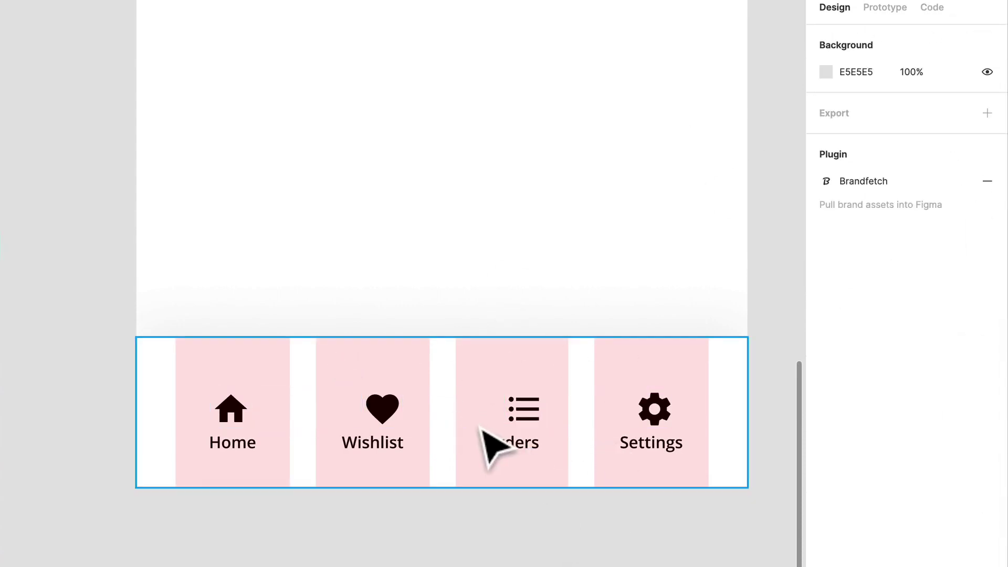
- Shift the list and heart icons so all icon gaps equal 62 px
{"action": "scroll", "coordinate": [484, 443], "scroll_direction": "up", "scroll_amount": 5}
{"action": "left_click", "coordinate": [575, 414]}
{"action": "left_click", "coordinate": [576, 399]}
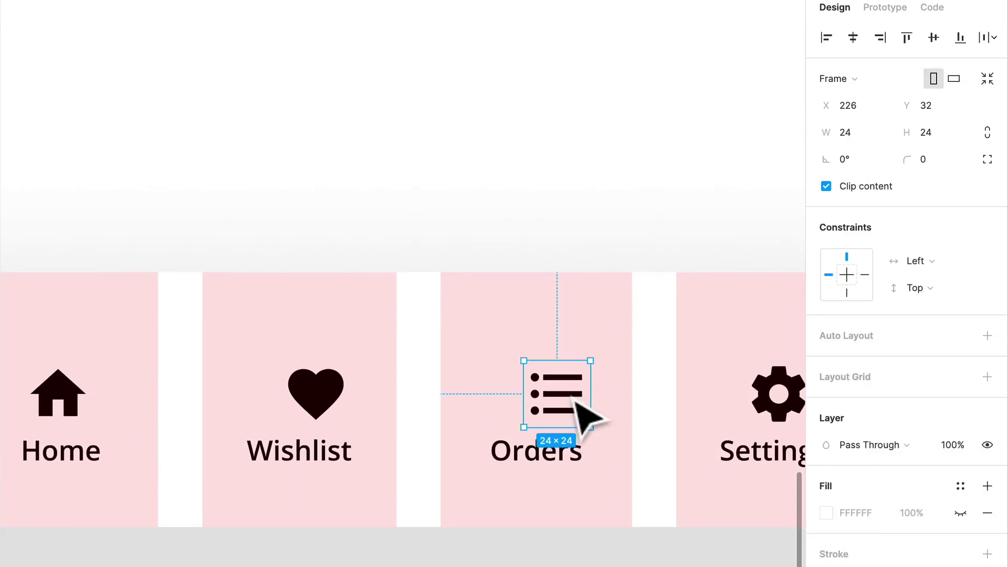
{"action": "mouse_move", "coordinate": [576, 402]}
{"action": "left_mouse_down"}
{"action": "mouse_move", "coordinate": [561, 396]}
{"action": "mouse_move", "coordinate": [589, 412]}
{"action": "mouse_move", "coordinate": [561, 400]}
{"action": "left_mouse_up"}
{"action": "scroll", "coordinate": [577, 415], "scroll_direction": "right", "scroll_amount": 5}
{"action": "scroll", "coordinate": [572, 401], "scroll_direction": "left", "scroll_amount": 5}
{"action": "left_click", "coordinate": [510, 404]}
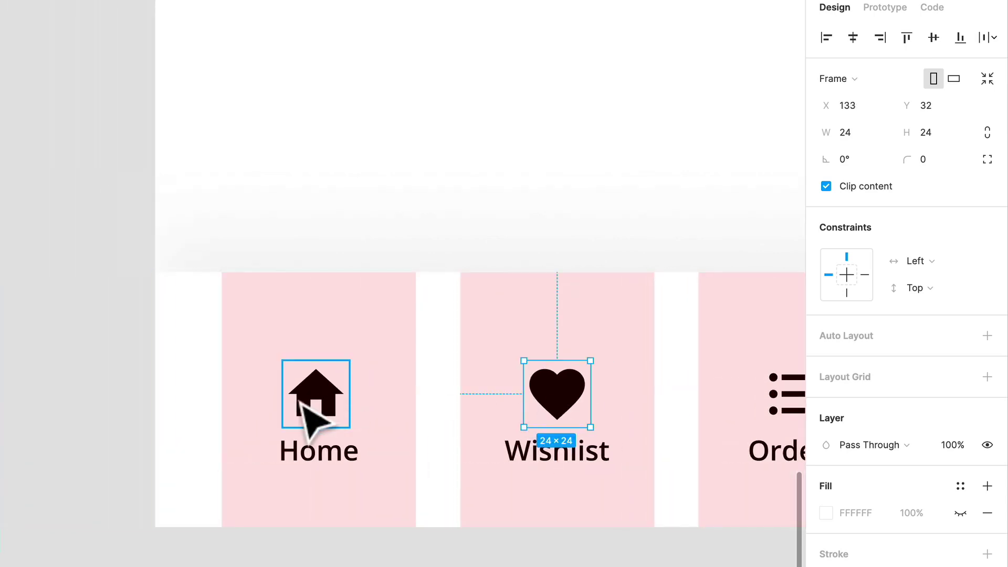
{"action": "left_click_drag", "start_coordinate": [307, 400], "coordinate": [342, 405]}
- Marquee-select all four nav icons together
{"action": "scroll", "coordinate": [342, 403], "scroll_direction": "down", "scroll_amount": 3}
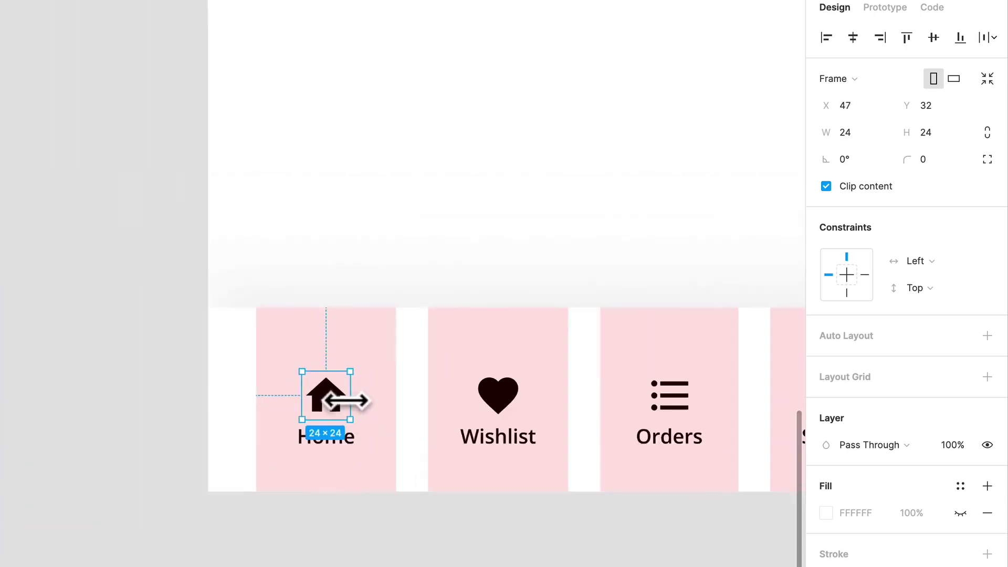
{"action": "scroll", "coordinate": [337, 400], "scroll_direction": "right", "scroll_amount": 3}
{"action": "scroll", "coordinate": [456, 426], "scroll_direction": "down", "scroll_amount": 3}
{"action": "scroll", "coordinate": [524, 436], "scroll_direction": "right", "scroll_amount": 1}
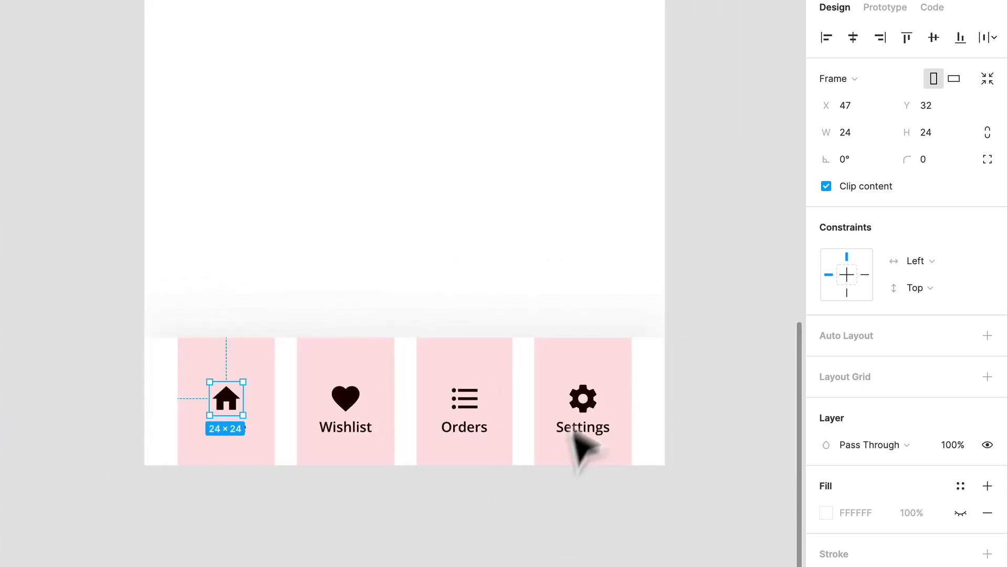
{"action": "left_click_drag", "start_coordinate": [581, 445], "coordinate": [247, 412]}
- Nudge the four icons up a few pixels and hide the layout grid
{"action": "key", "text": "Up"}
{"action": "key", "text": "Up"}
{"action": "key", "text": "Up"}
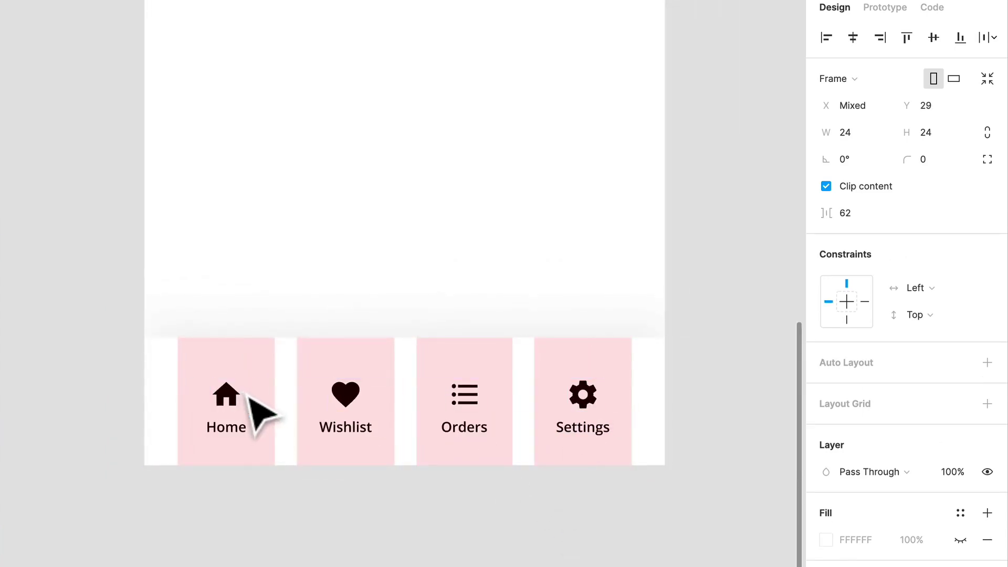
{"action": "key", "text": "ctrl+g"}
{"action": "key", "text": "Escape"}
- Set the Wishlist, Orders and Settings icons and labels to 20% opacity
{"action": "left_click", "coordinate": [603, 417]}
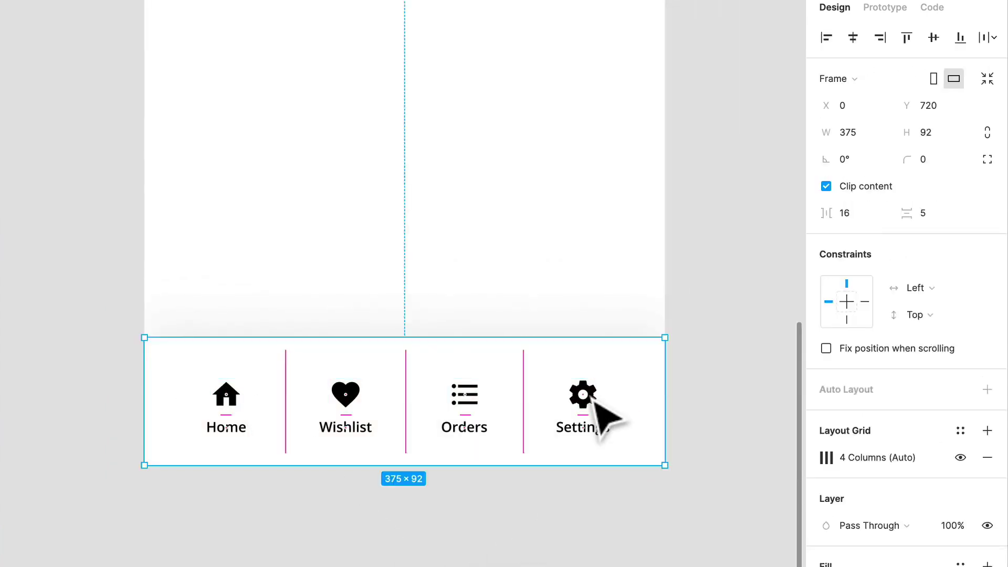
{"action": "left_click", "coordinate": [590, 404]}
{"action": "left_click", "coordinate": [583, 425], "text": "shift"}
{"action": "left_click", "coordinate": [466, 401], "text": "shift"}
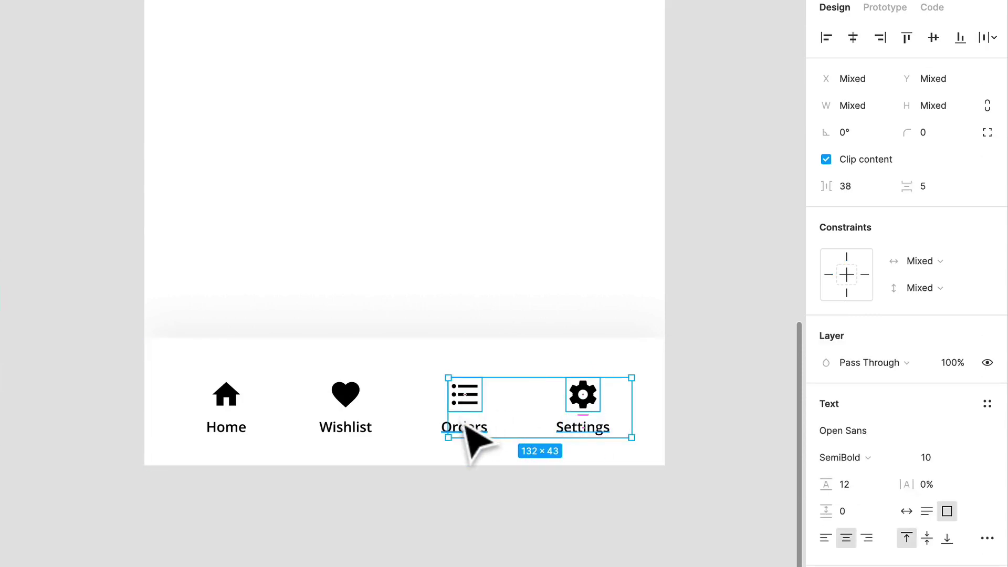
{"action": "left_click", "coordinate": [360, 408], "text": "shift"}
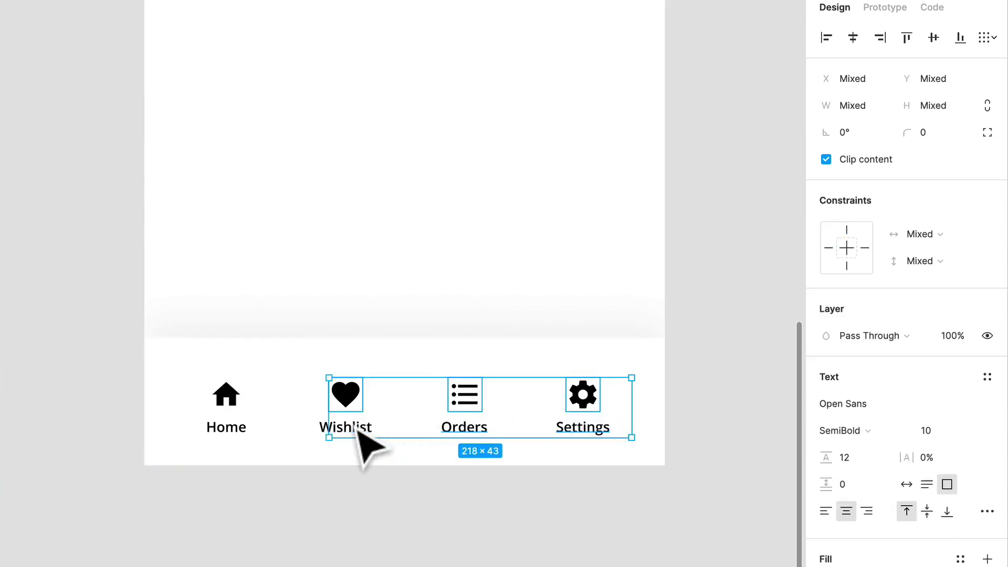
{"action": "left_click", "coordinate": [356, 426], "text": "shift"}
{"action": "scroll", "coordinate": [914, 500], "scroll_direction": "down", "scroll_amount": 1}
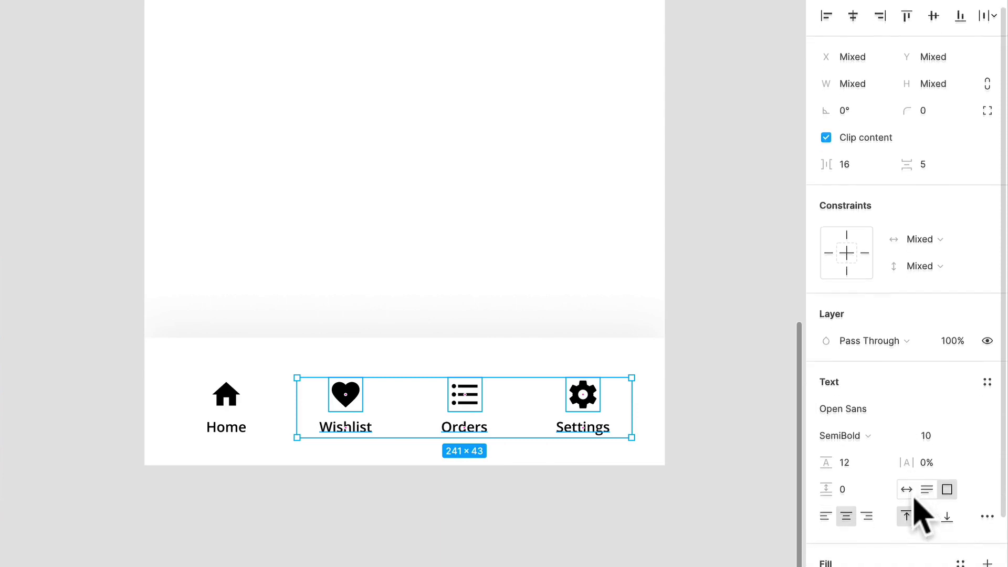
{"action": "scroll", "coordinate": [919, 517], "scroll_direction": "down", "scroll_amount": 5}
{"action": "left_click", "coordinate": [951, 181]}
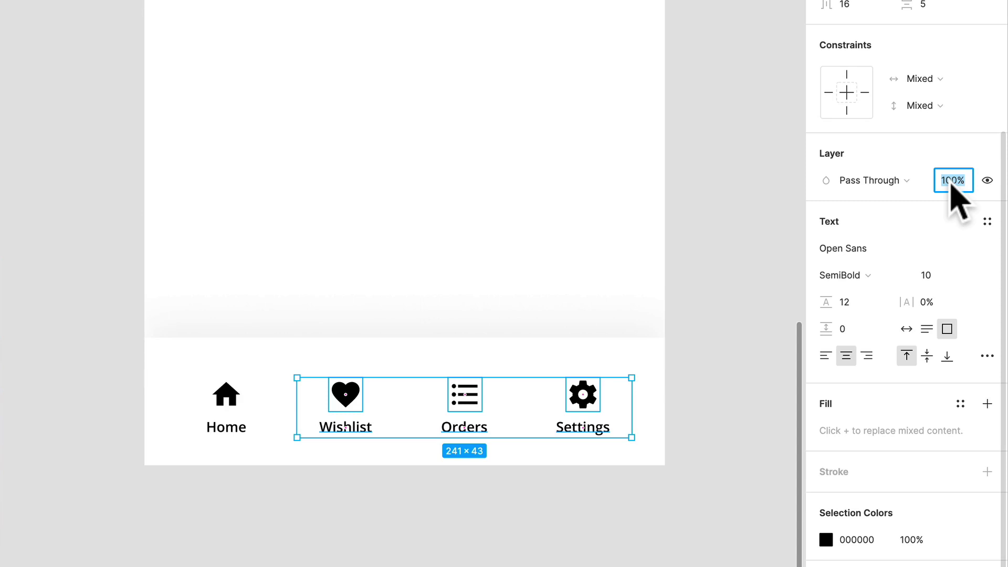
{"action": "key", "text": "Return"}
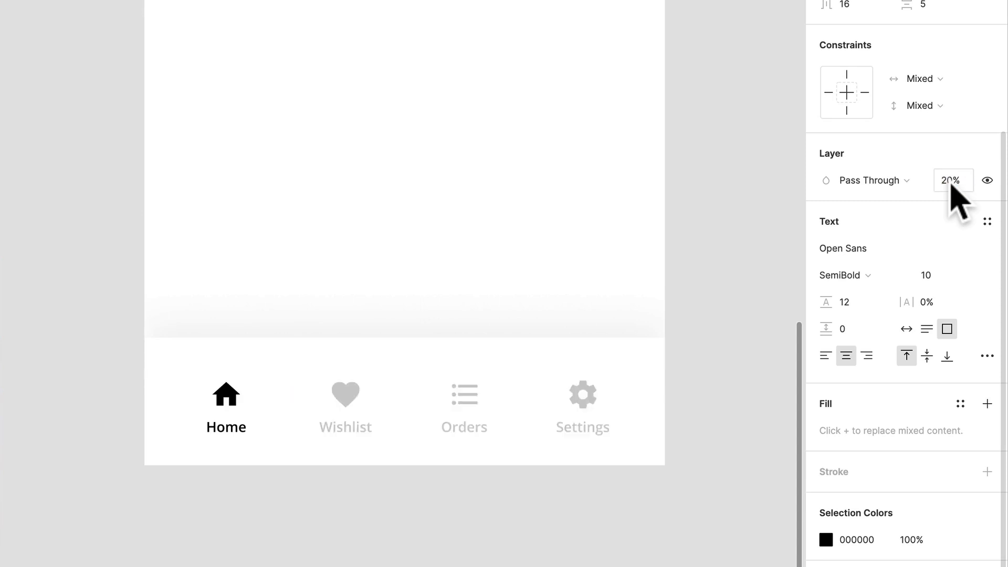
{"action": "left_click", "coordinate": [303, 530]}
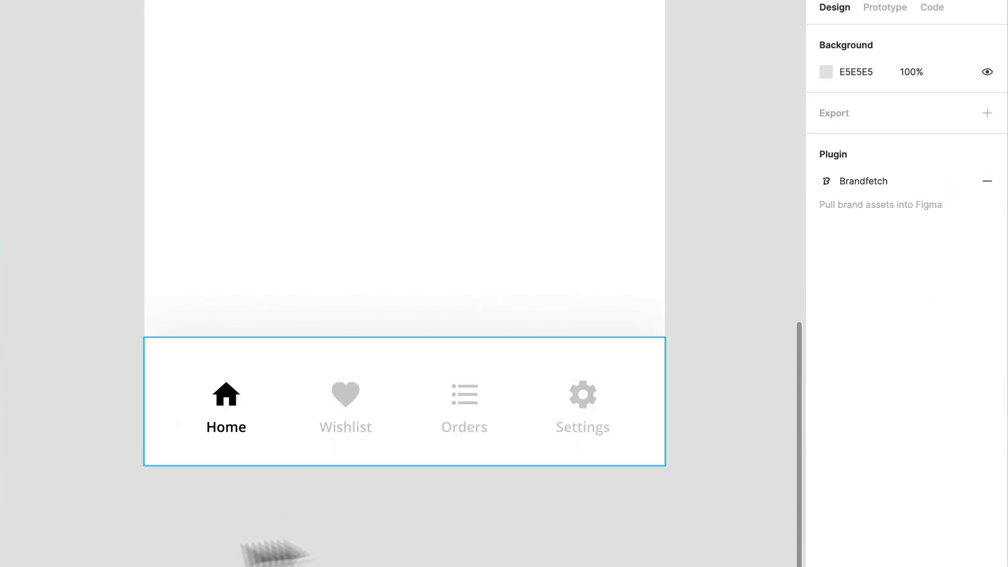
- Set the tab icons' constraints to Center so they stay centred in their slots
{"action": "left_click", "coordinate": [599, 412]}
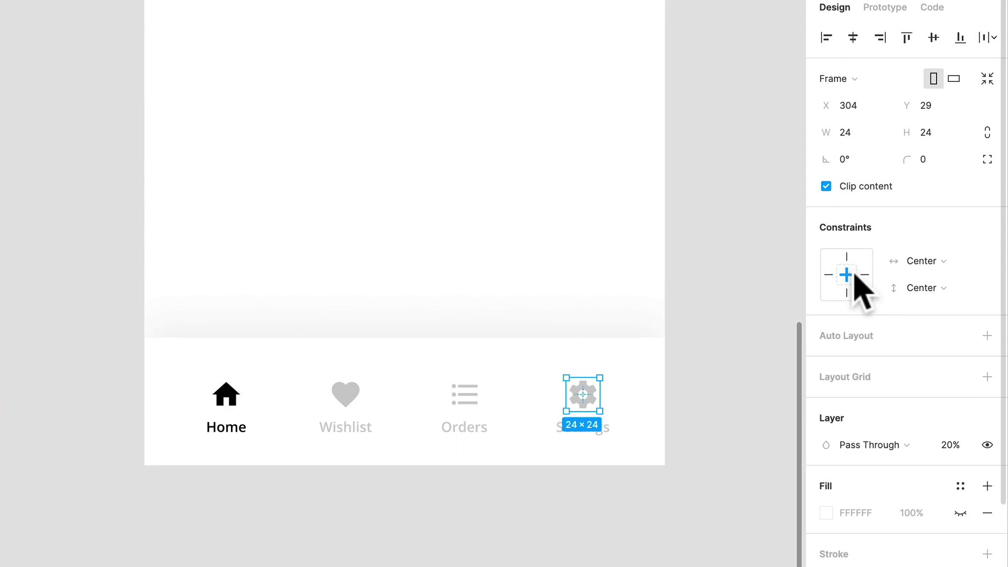
{"action": "left_click", "coordinate": [457, 399]}
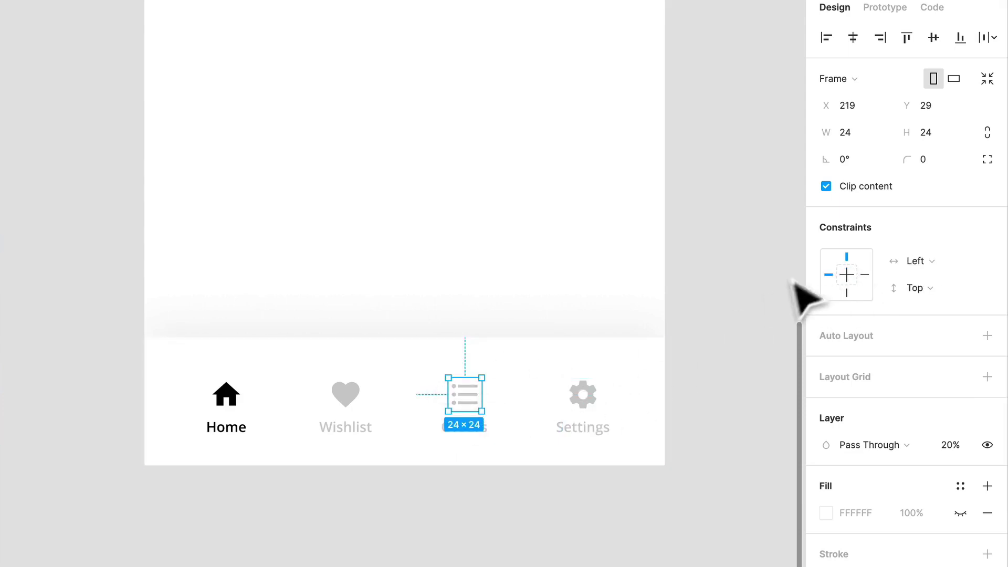
{"action": "left_click", "coordinate": [853, 277]}
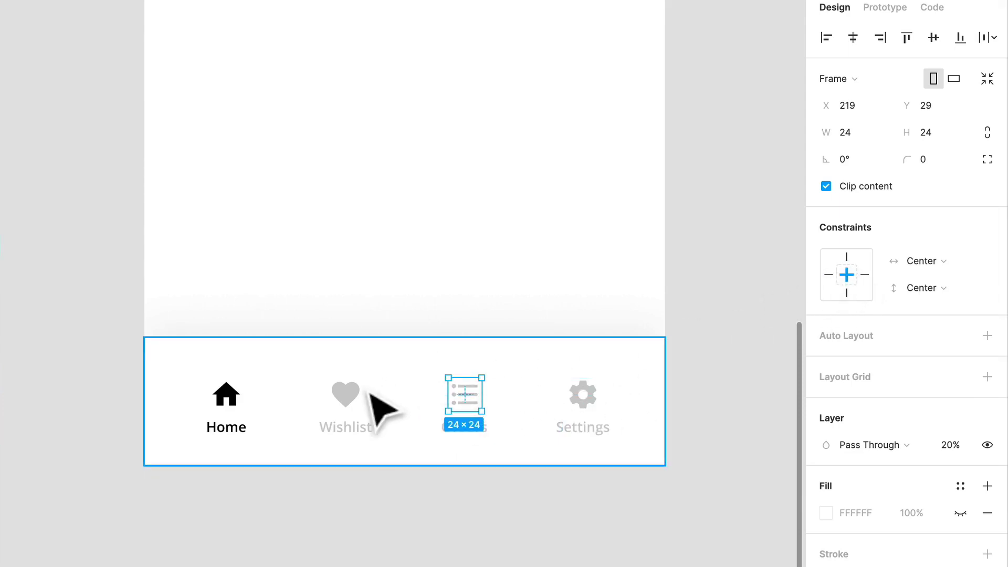
{"action": "left_click", "coordinate": [371, 411]}
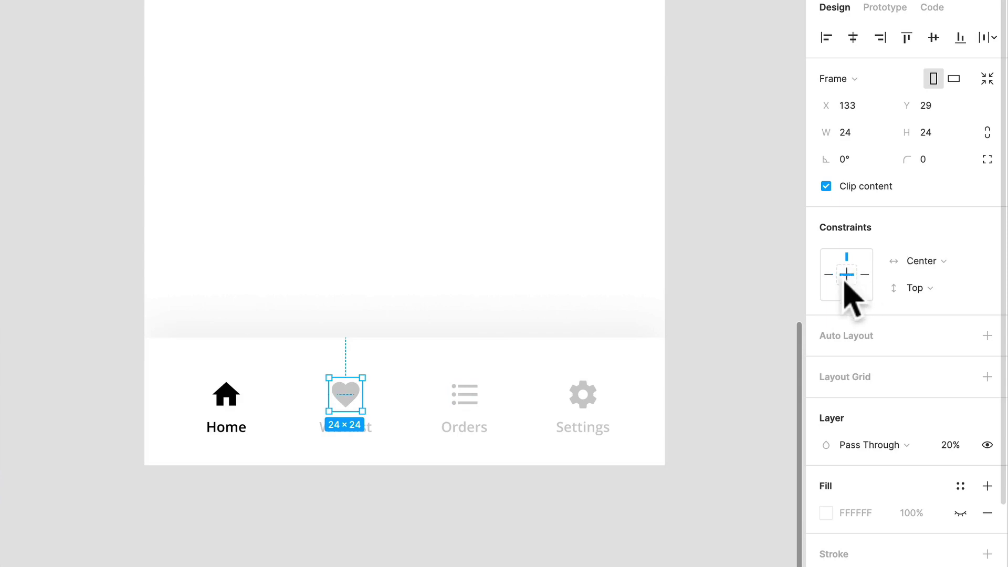
{"action": "left_click", "coordinate": [231, 400]}
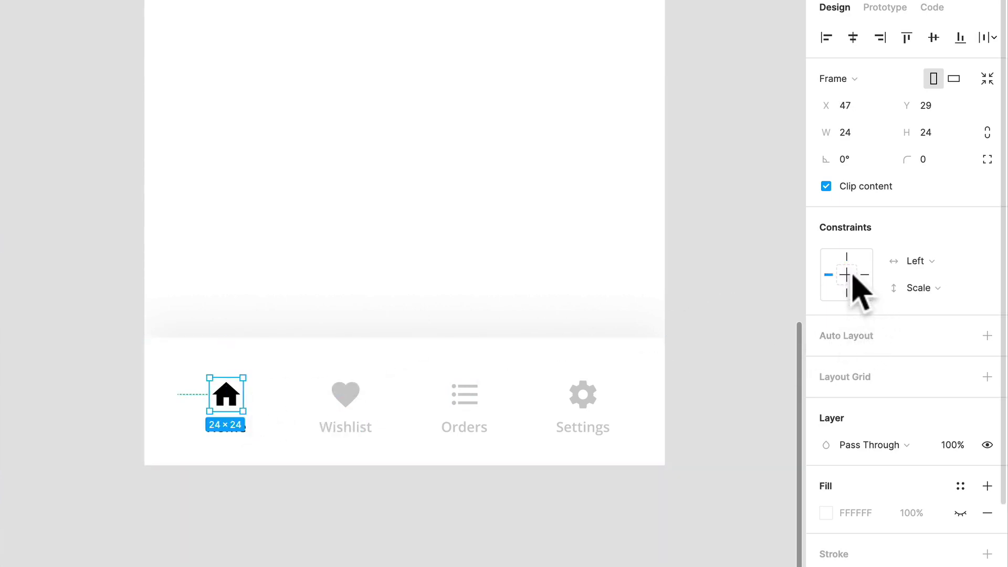
{"action": "left_click", "coordinate": [847, 289]}
{"action": "left_click", "coordinate": [405, 557]}
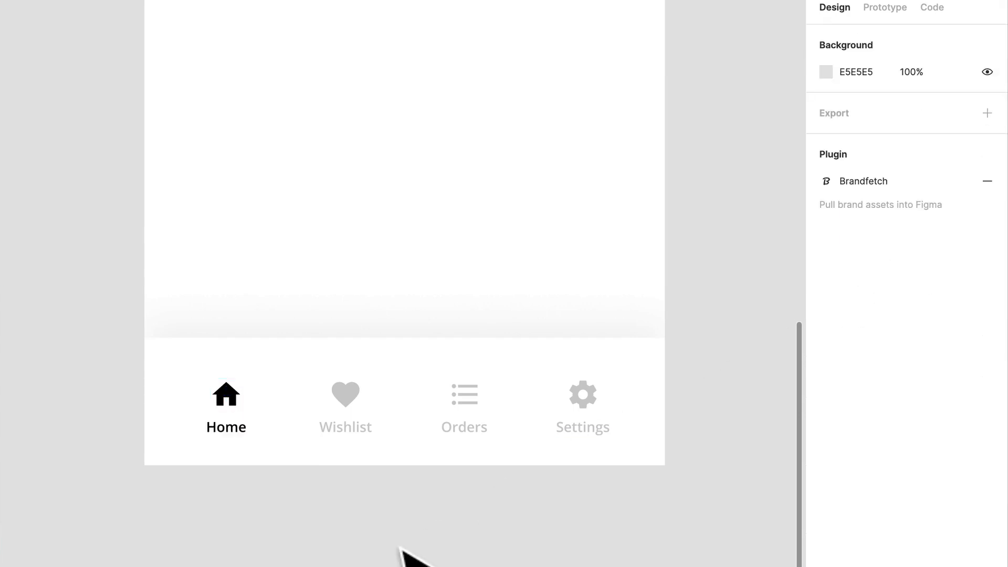
- Resize the iPhone frame by dragging its edge to test the layout
{"action": "scroll", "coordinate": [428, 499], "scroll_direction": "down", "scroll_amount": 3}
{"action": "scroll", "coordinate": [540, 449], "scroll_direction": "right", "scroll_amount": 2}
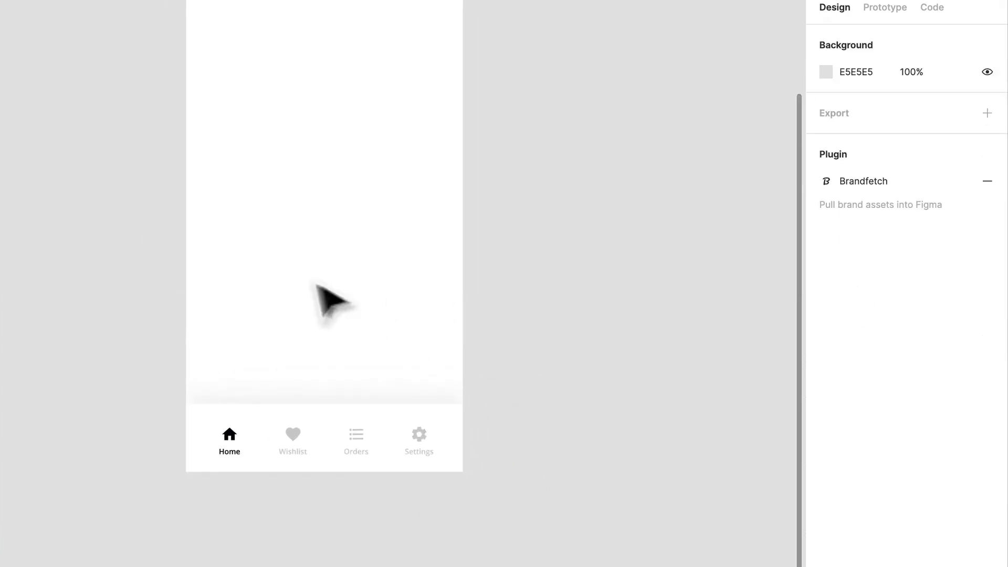
{"action": "scroll", "coordinate": [325, 294], "scroll_direction": "up", "scroll_amount": 4}
{"action": "left_click", "coordinate": [246, 92]}
{"action": "scroll", "coordinate": [360, 327], "scroll_direction": "down", "scroll_amount": 4}
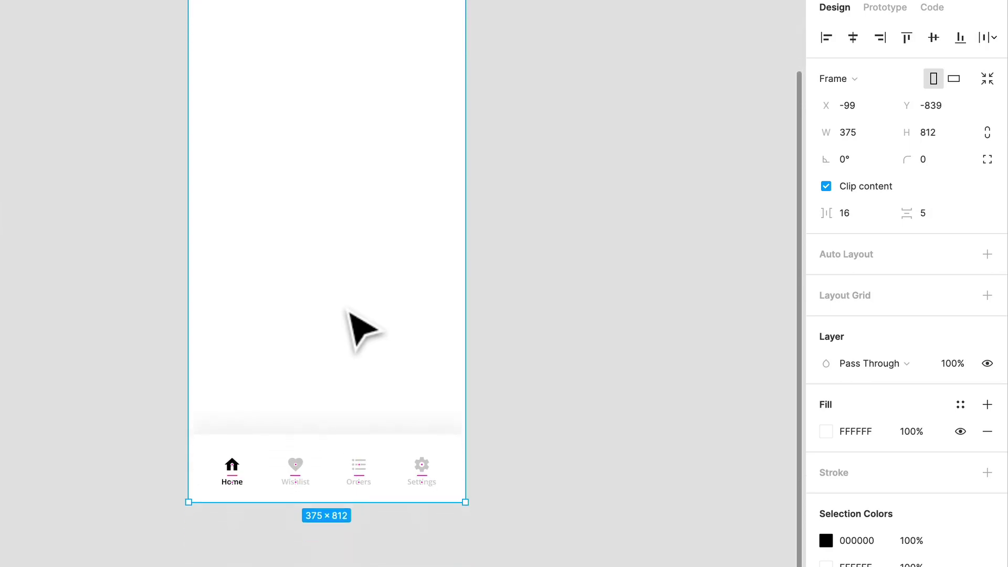
{"action": "scroll", "coordinate": [405, 355], "scroll_direction": "up", "scroll_amount": 5}
{"action": "scroll", "coordinate": [412, 363], "scroll_direction": "down", "scroll_amount": 3}
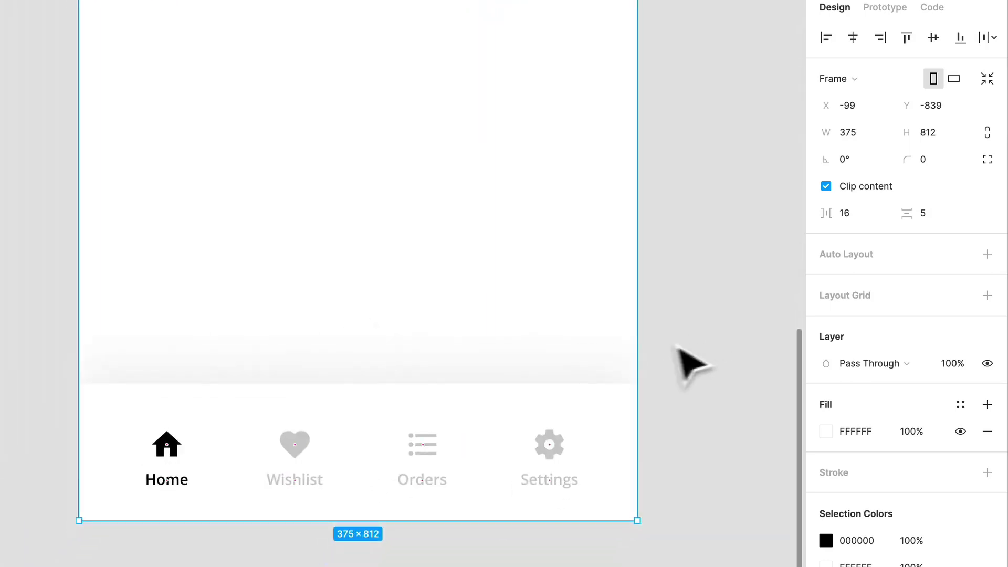
{"action": "left_click_drag", "start_coordinate": [641, 347], "coordinate": [620, 418]}
- Constrain the navigation bar to Left & Right and Bottom, then reselect the iPhone frame
{"action": "left_click", "coordinate": [619, 418]}
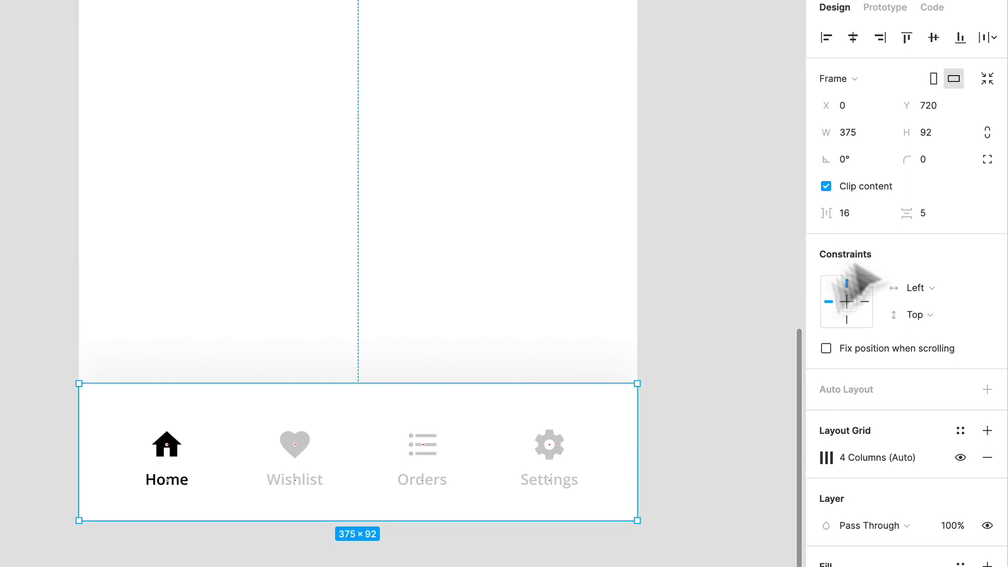
{"action": "left_click", "coordinate": [864, 302], "text": "shift"}
{"action": "left_click", "coordinate": [846, 319]}
{"action": "scroll", "coordinate": [452, 200], "scroll_direction": "down", "scroll_amount": 3}
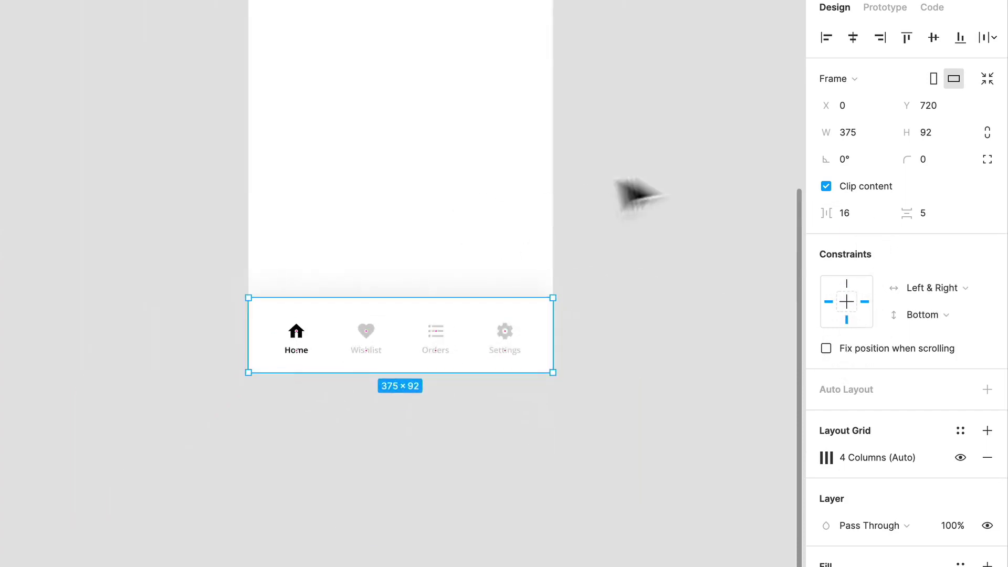
{"action": "left_click", "coordinate": [630, 193]}
{"action": "scroll", "coordinate": [441, 184], "scroll_direction": "up", "scroll_amount": 6}
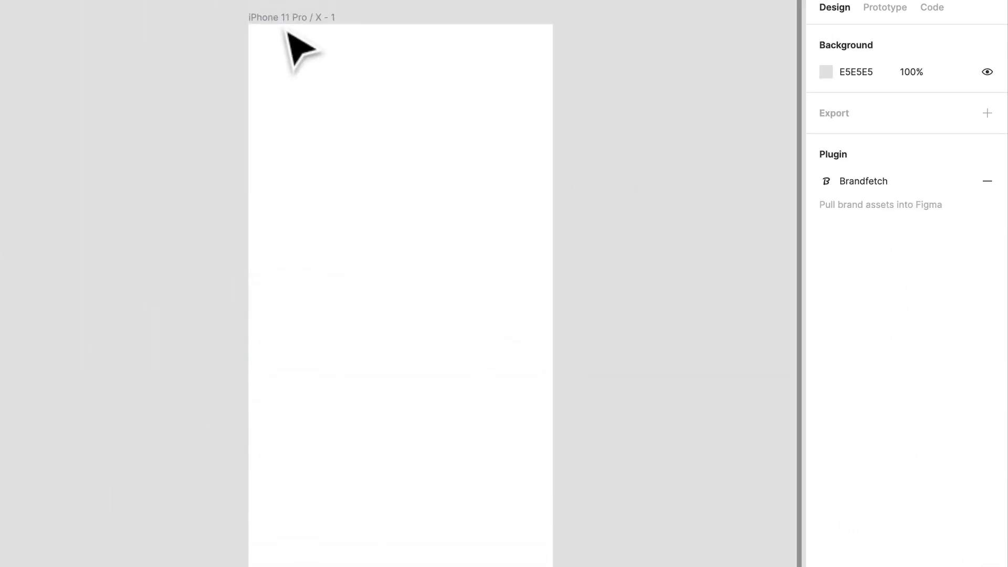
{"action": "left_click", "coordinate": [288, 33]}
{"action": "scroll", "coordinate": [562, 325], "scroll_direction": "down", "scroll_amount": 6}
- Narrow the iPhone frame to 370 wide, confirm the nav bar follows, then deselect
{"action": "left_click_drag", "start_coordinate": [553, 266], "coordinate": [315, 284]}
{"action": "scroll", "coordinate": [315, 284], "scroll_direction": "up", "scroll_amount": 3}
{"action": "scroll", "coordinate": [315, 285], "scroll_direction": "left", "scroll_amount": 4}
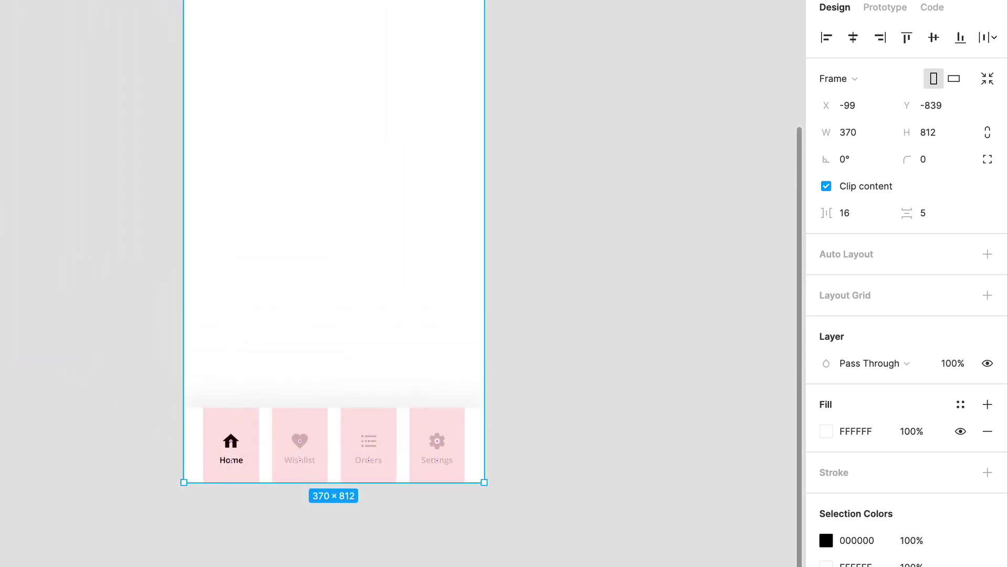
{"action": "key", "text": "Escape"}
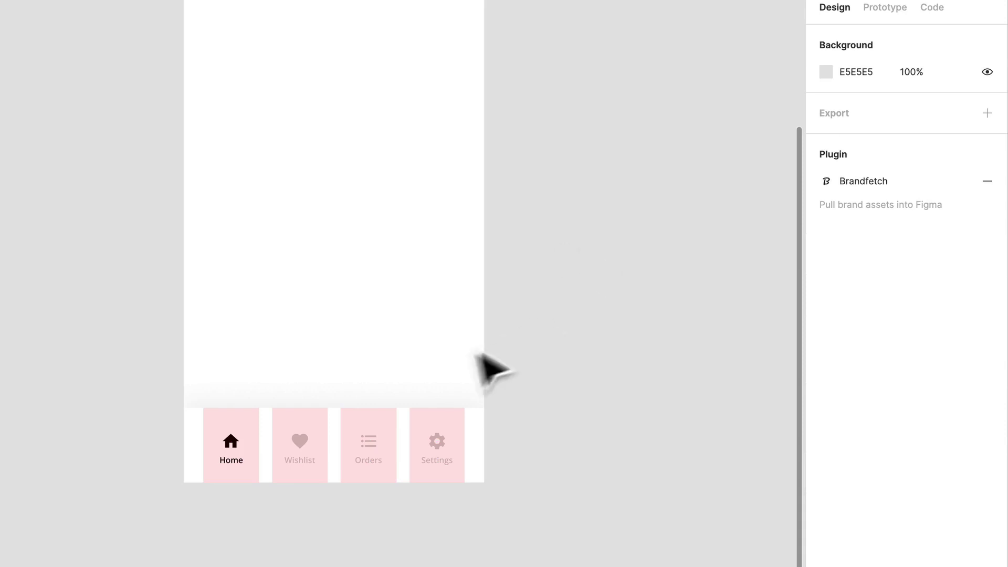
{"action": "scroll", "coordinate": [473, 365], "scroll_direction": "up", "scroll_amount": 5}
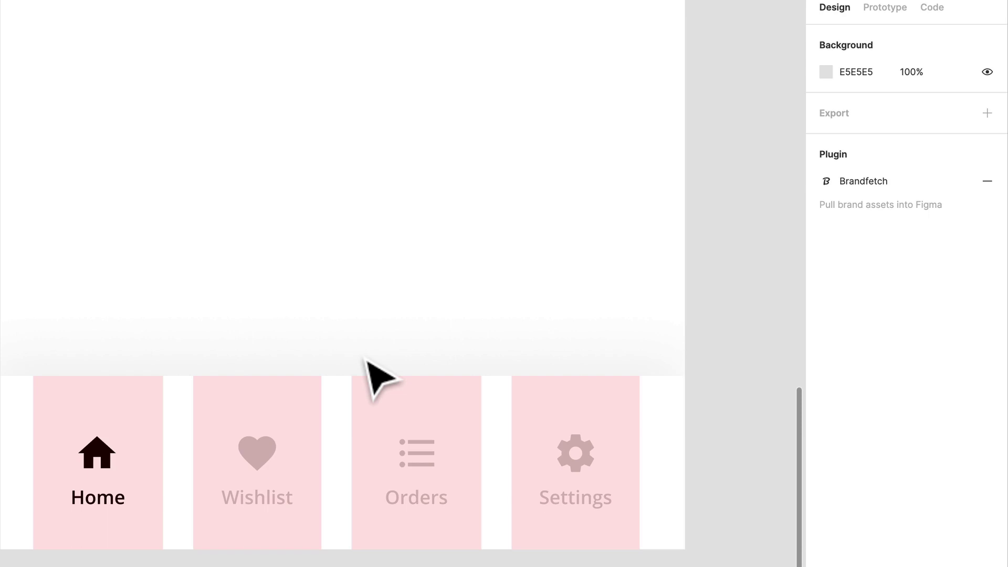
{"action": "left_click", "coordinate": [357, 11]}
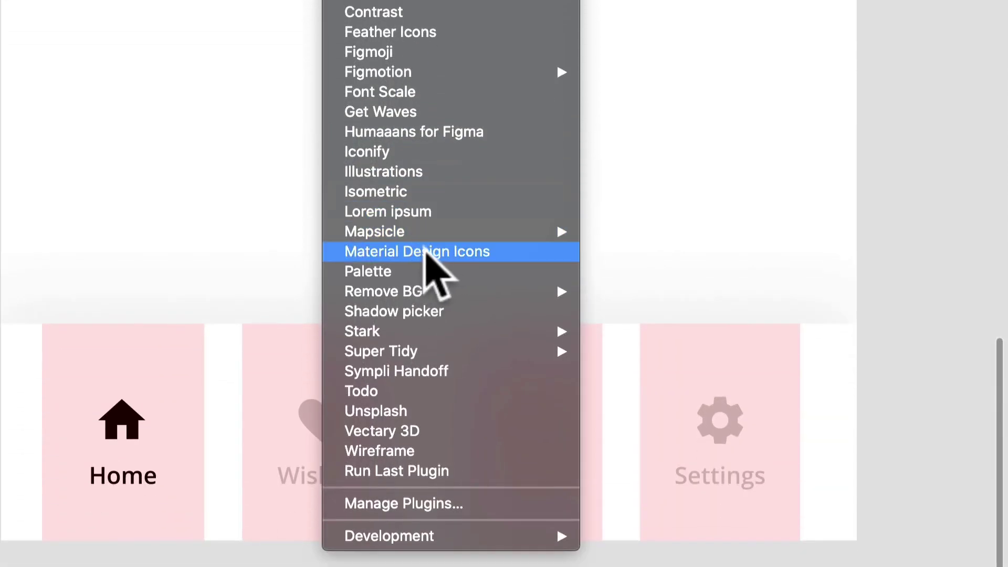
{"action": "left_click", "coordinate": [419, 251]}
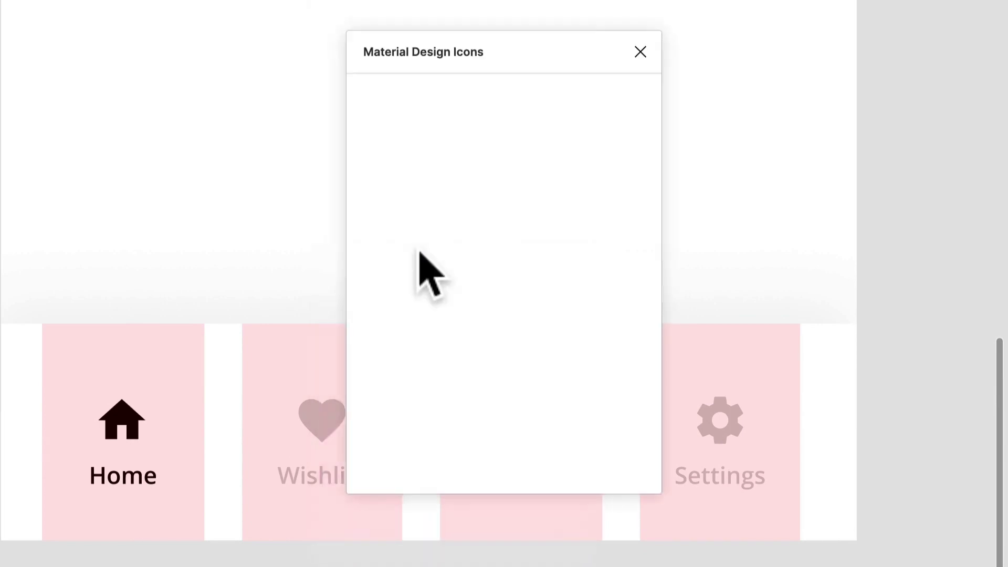
{"action": "scroll", "coordinate": [525, 220], "scroll_direction": "down", "scroll_amount": 2}
{"action": "scroll", "coordinate": [512, 232], "scroll_direction": "down", "scroll_amount": 5}
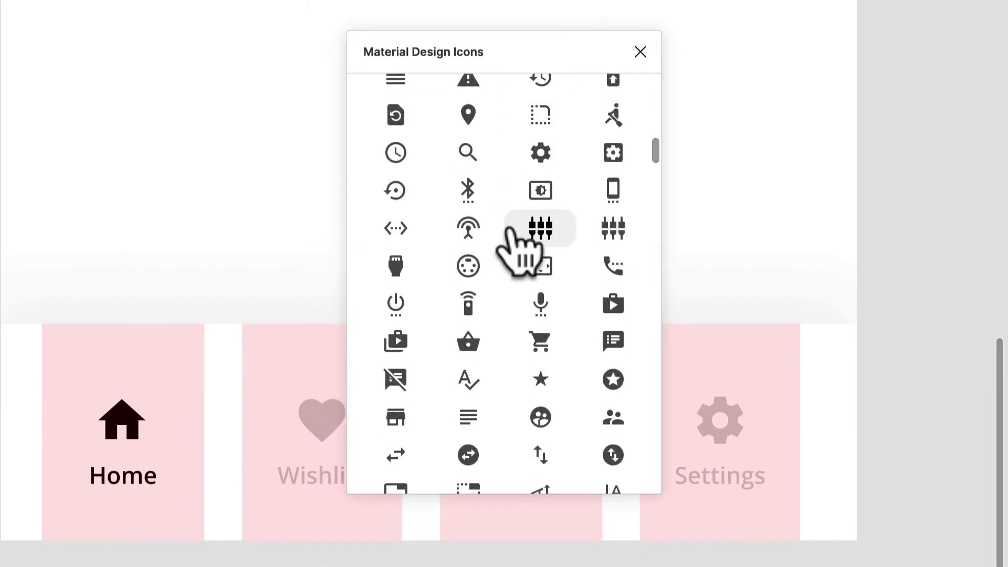
{"action": "scroll", "coordinate": [517, 246], "scroll_direction": "down", "scroll_amount": 10}
{"action": "scroll", "coordinate": [517, 247], "scroll_direction": "down", "scroll_amount": 5}
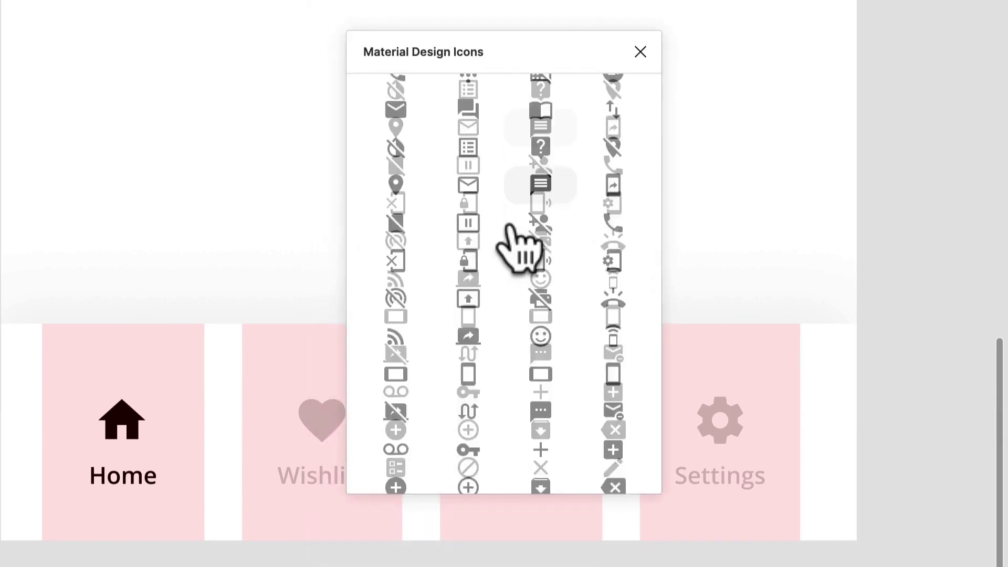
{"action": "scroll", "coordinate": [517, 246], "scroll_direction": "down", "scroll_amount": 10}
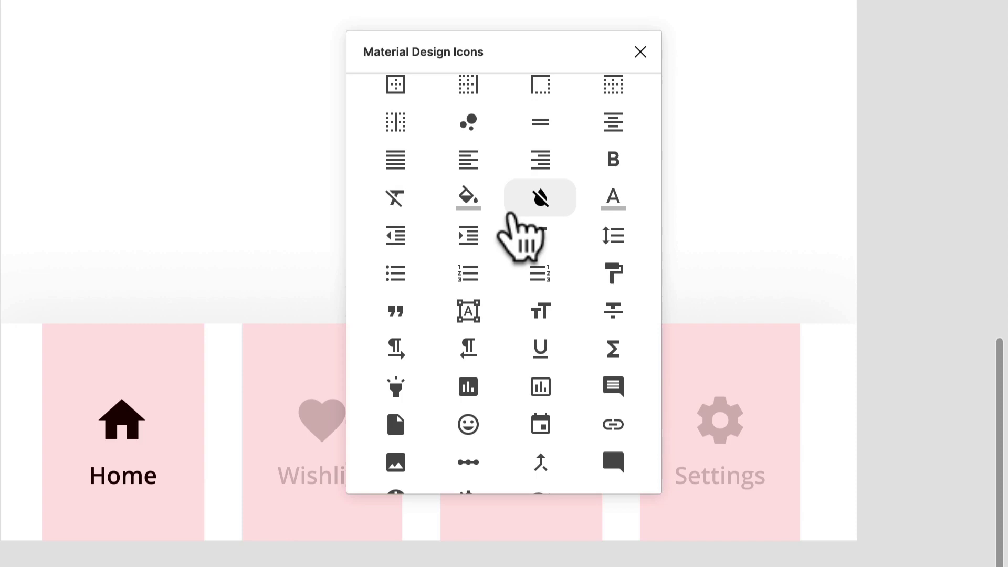
{"action": "left_click", "coordinate": [543, 202]}
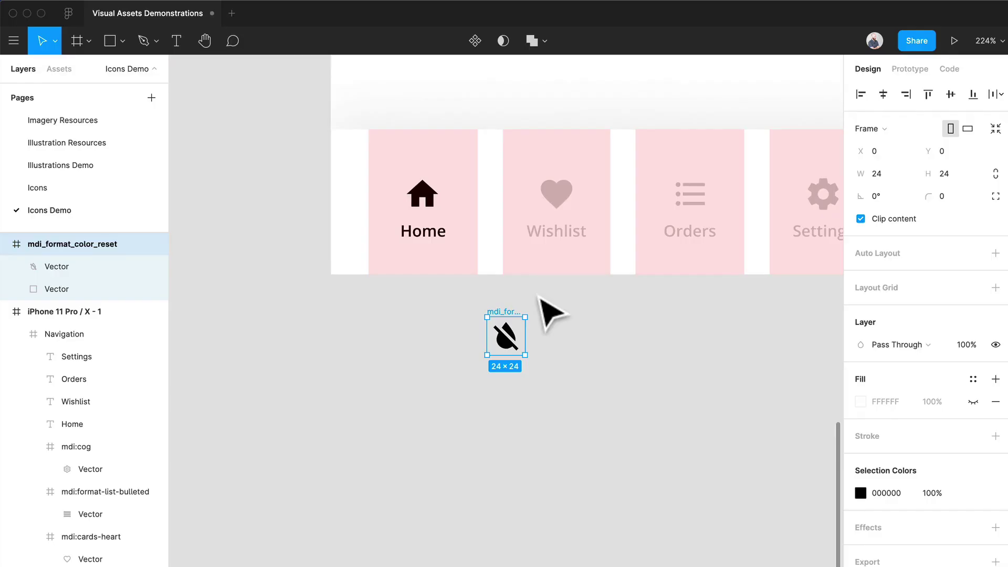
{"action": "left_click_drag", "start_coordinate": [517, 349], "coordinate": [381, 338]}
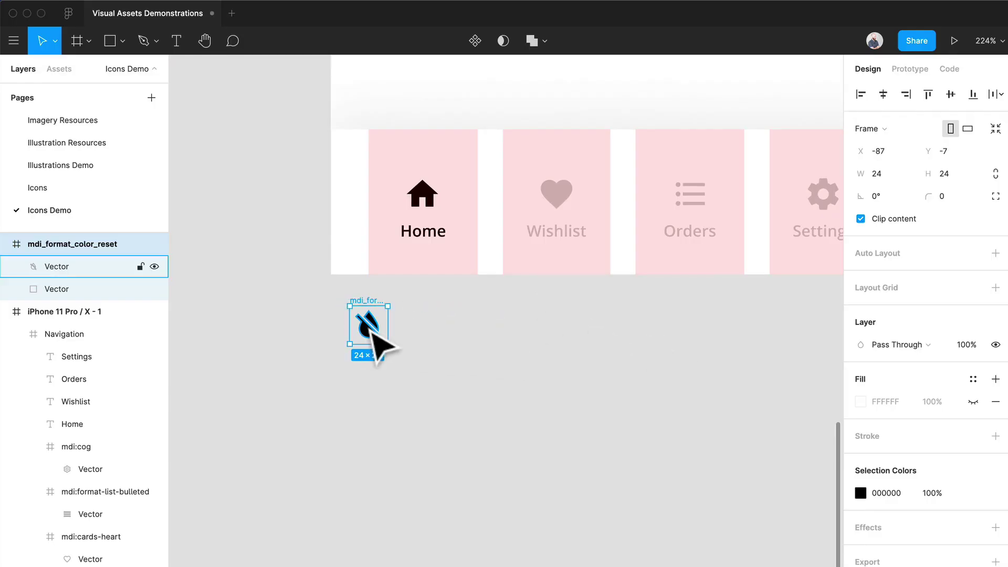
{"action": "left_click", "coordinate": [450, 326]}
{"action": "left_click_drag", "start_coordinate": [283, 288], "coordinate": [496, 415]}
{"action": "key", "text": "Delete"}
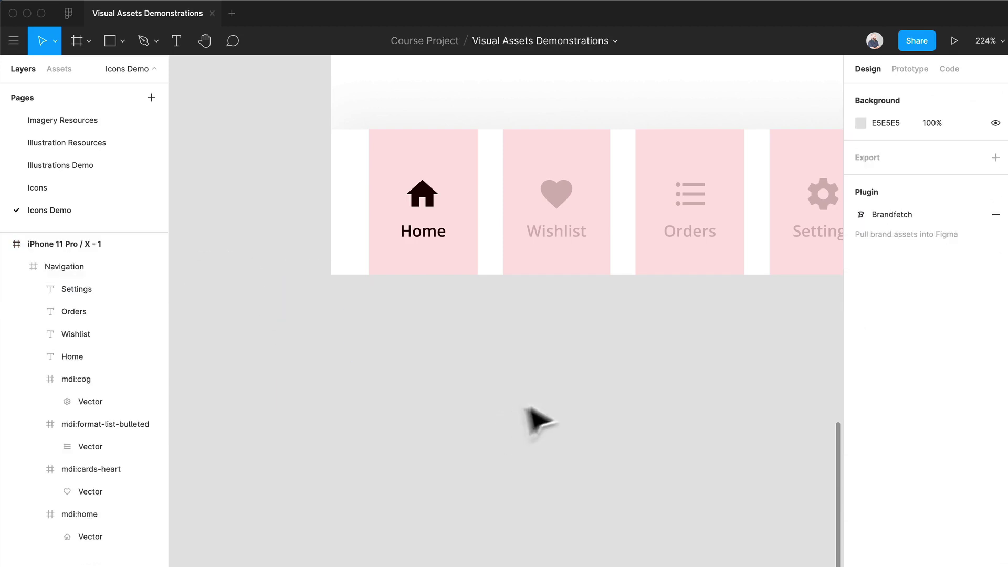
{"action": "scroll", "coordinate": [527, 409], "scroll_direction": "right", "scroll_amount": 5}
{"action": "scroll", "coordinate": [527, 408], "scroll_direction": "up", "scroll_amount": 1}
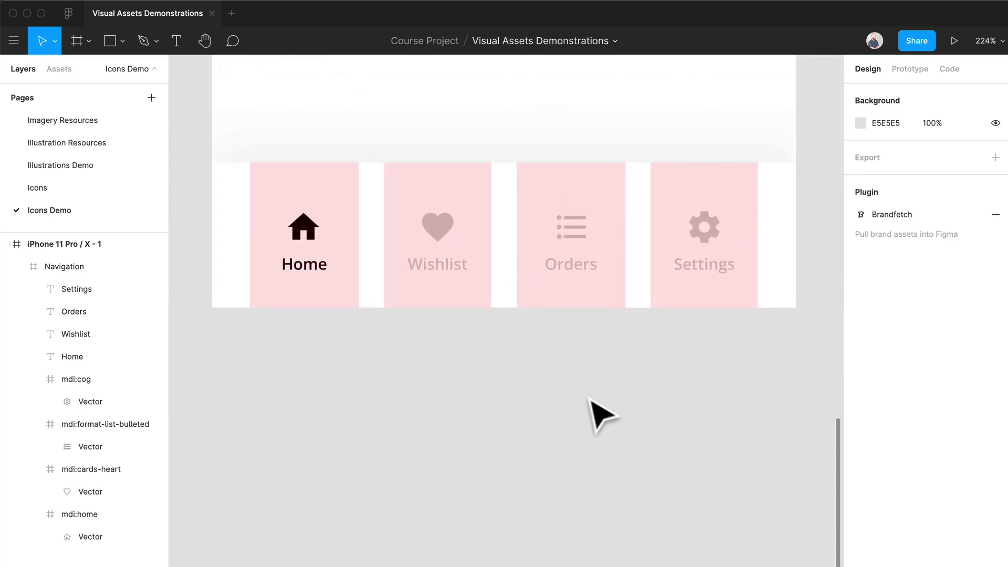